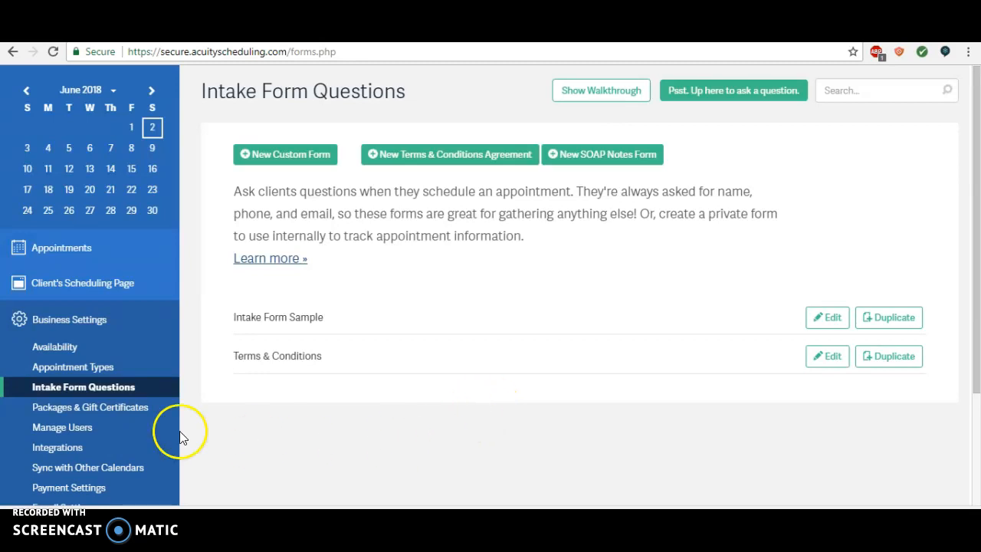
- Start a new custom form in the Intake Form Questions settings
{"action": "left_click", "coordinate": [84, 393]}
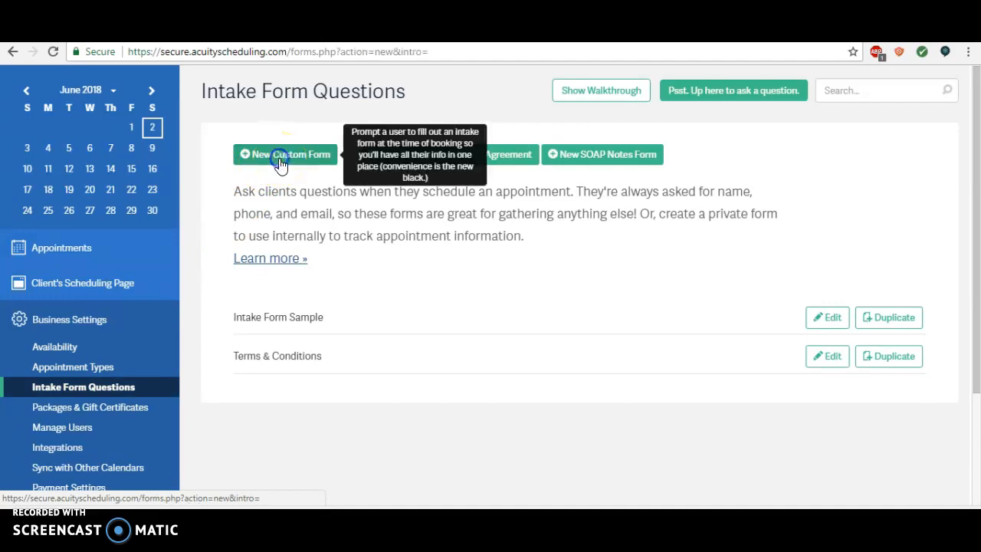
{"action": "left_click", "coordinate": [280, 159]}
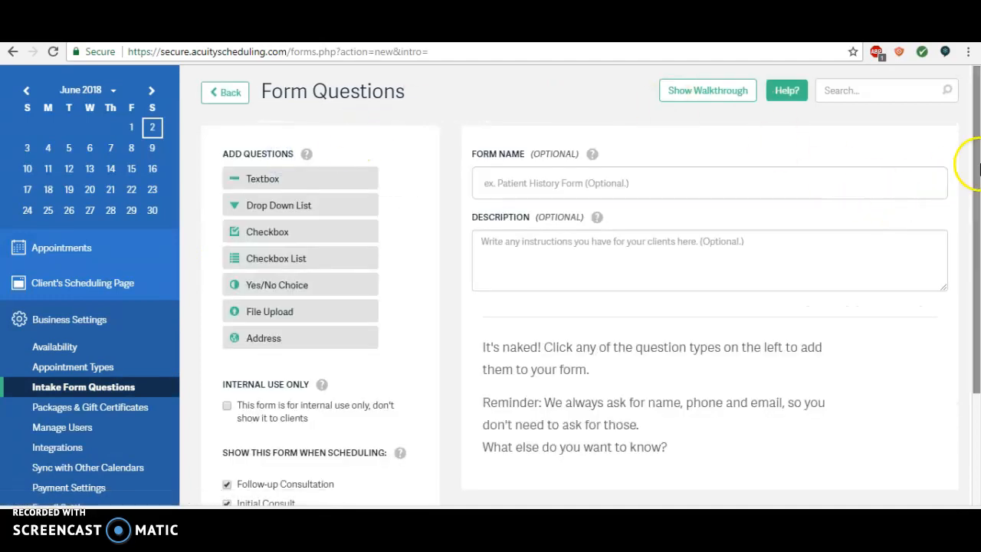
{"action": "mouse_move", "coordinate": [975, 158]}
{"action": "left_mouse_down"}
{"action": "mouse_move", "coordinate": [975, 179]}
{"action": "mouse_move", "coordinate": [975, 159]}
{"action": "left_mouse_up"}
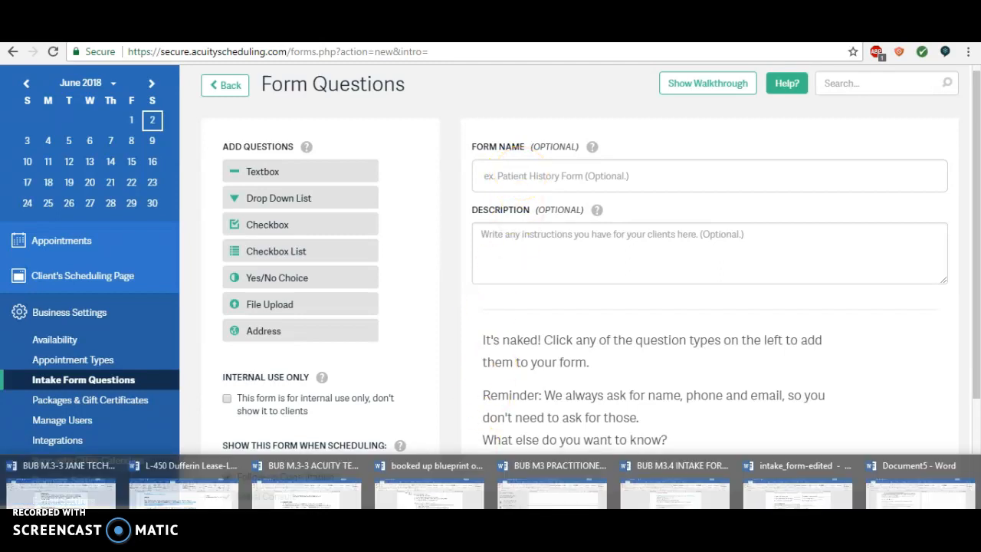
- Copy the title "Initial Patient Intake + Health History" from the Word intake form template into the new form's name
{"action": "left_click", "coordinate": [687, 495]}
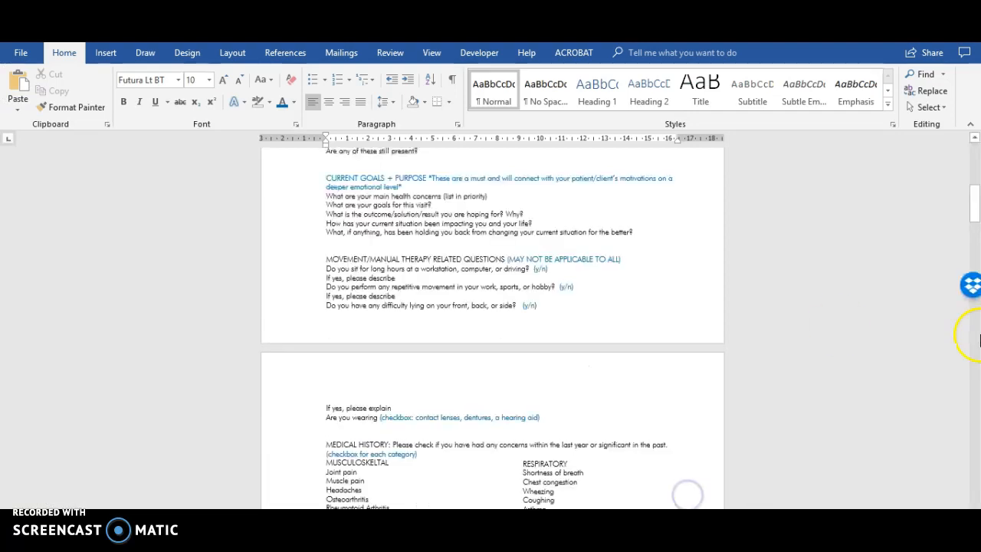
{"action": "left_click_drag", "start_coordinate": [976, 212], "coordinate": [966, 127]}
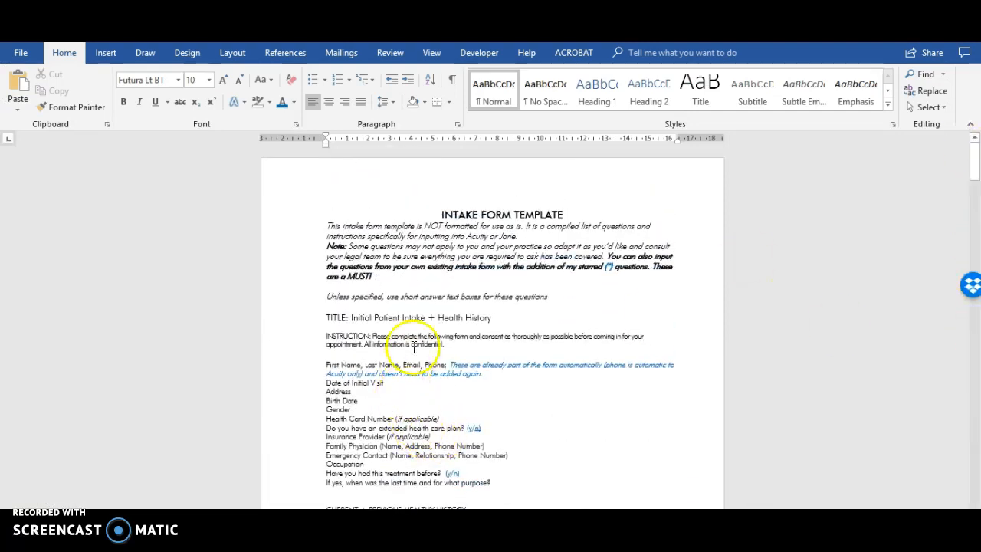
{"action": "left_click_drag", "start_coordinate": [492, 315], "coordinate": [355, 318]}
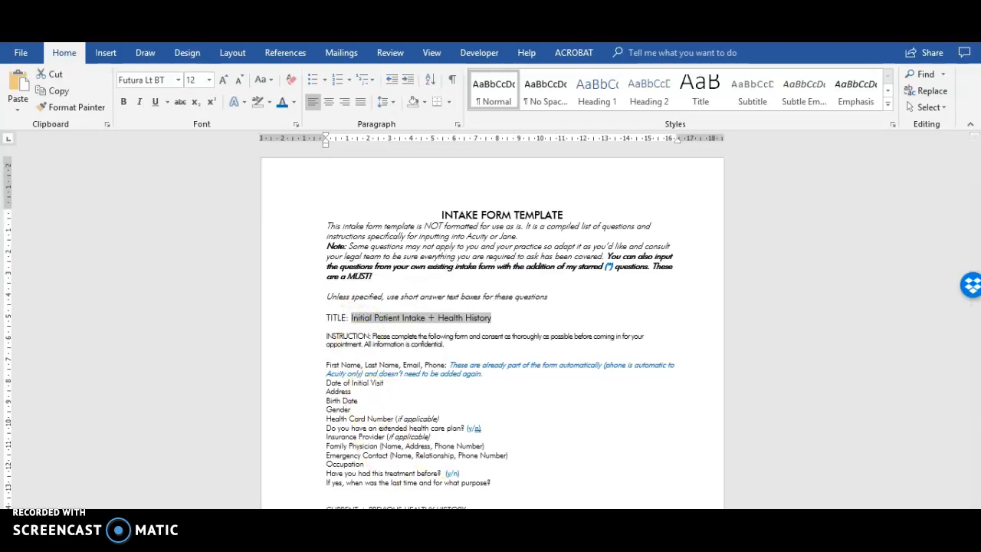
{"action": "key", "text": "alt+Tab"}
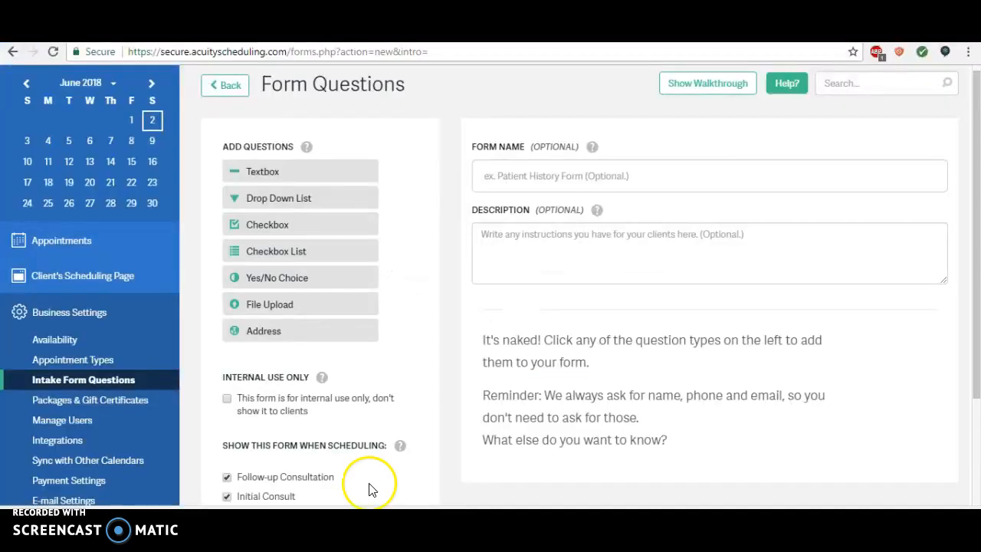
{"action": "left_click", "coordinate": [548, 178]}
{"action": "type", "text": "Initial Patient Intake + Health History"}
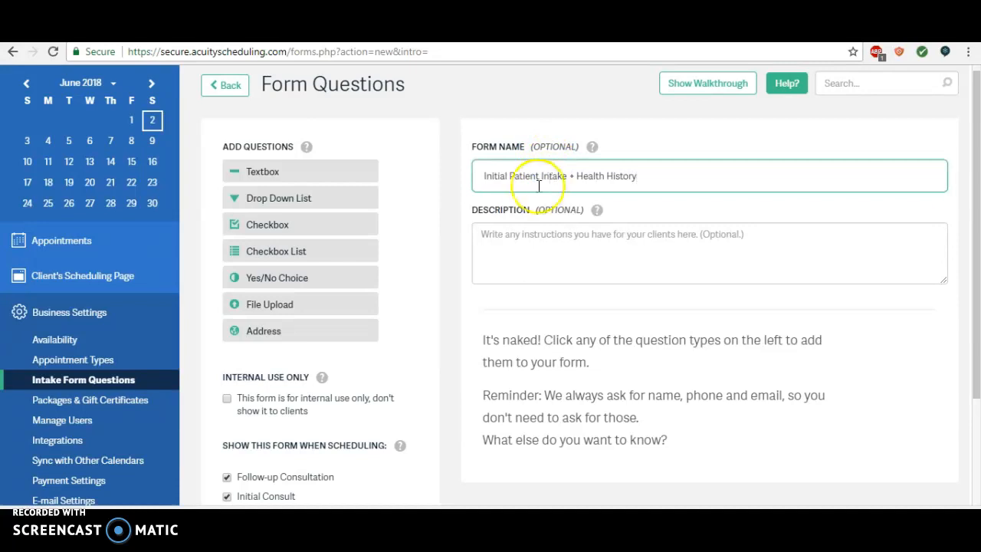
{"action": "left_click", "coordinate": [633, 171]}
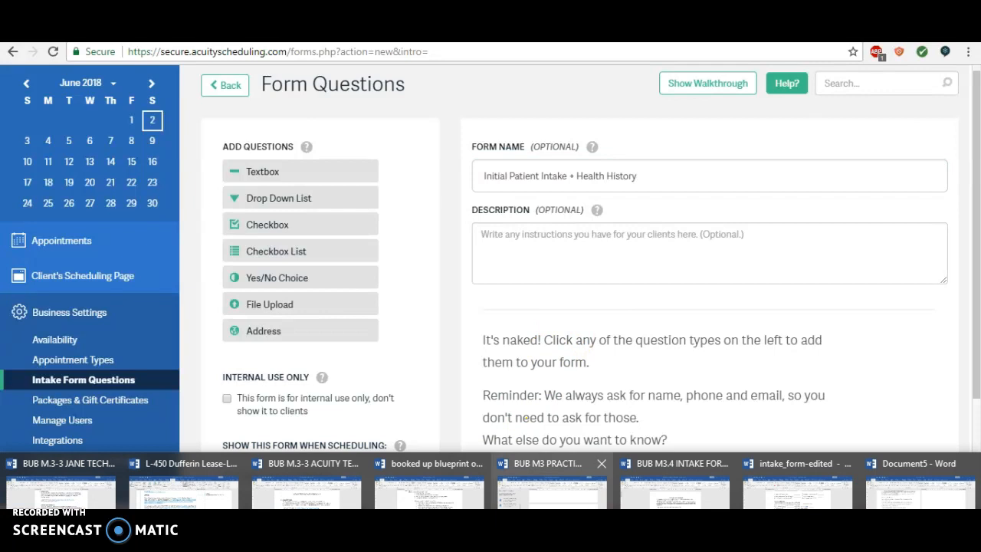
- Copy the instruction text, from "Please complete the following form" to "All information is confidential.", from the Word template into the form's description
{"action": "left_click", "coordinate": [642, 500]}
{"action": "left_click", "coordinate": [450, 346]}
{"action": "left_click_drag", "start_coordinate": [451, 346], "coordinate": [374, 341]}
{"action": "key", "text": "ctrl+c"}
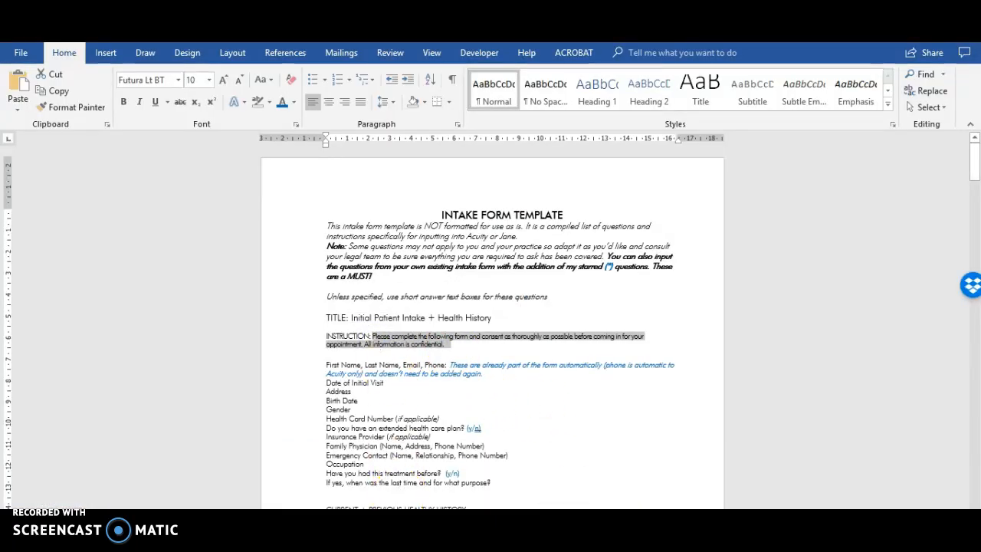
{"action": "left_click", "coordinate": [402, 502]}
{"action": "left_click", "coordinate": [519, 255]}
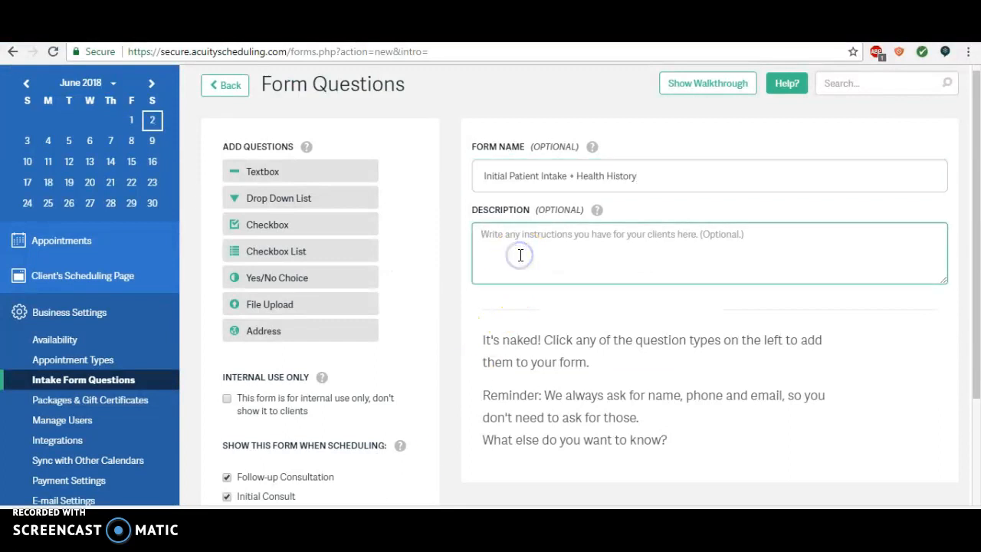
{"action": "key", "text": "ctrl+v"}
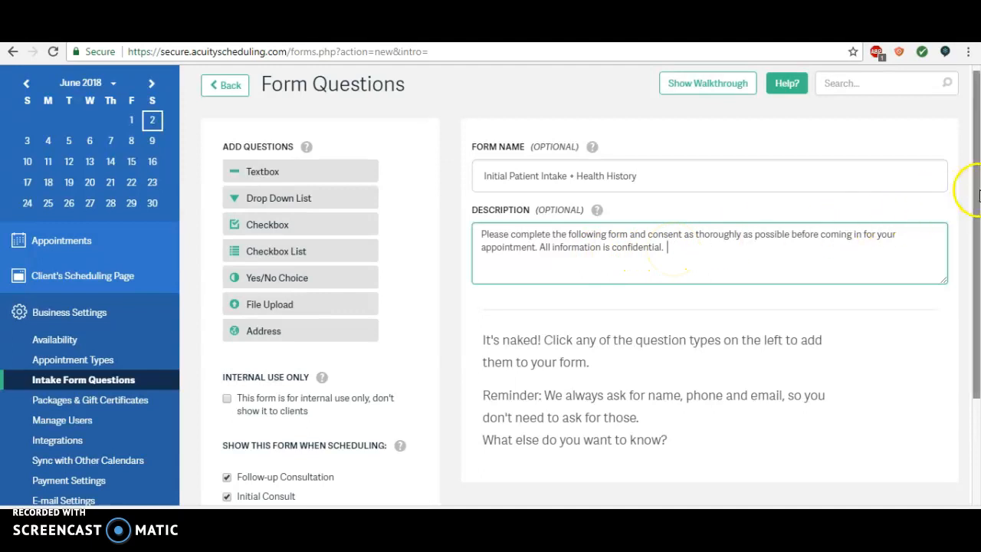
{"action": "left_click_drag", "start_coordinate": [977, 190], "coordinate": [977, 200]}
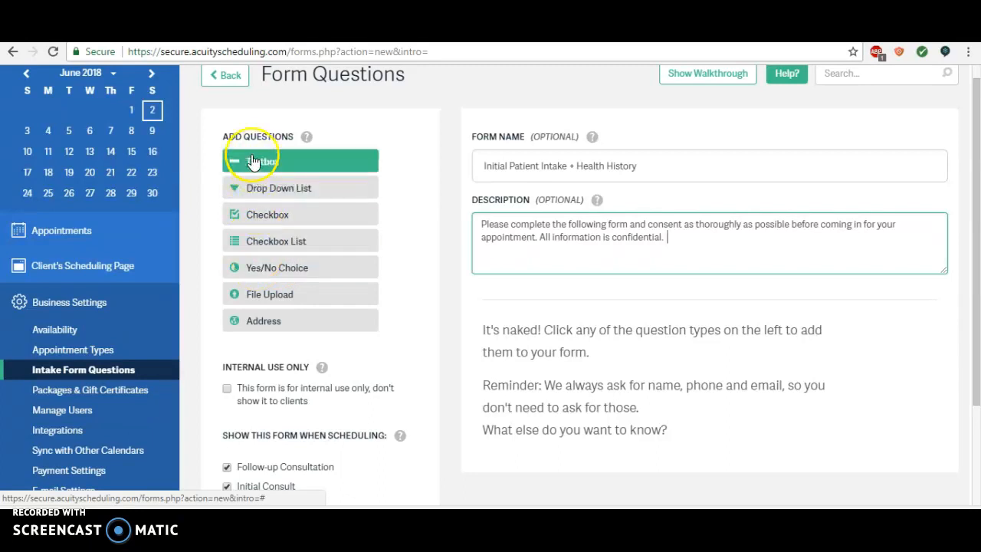
{"action": "mouse_move", "coordinate": [256, 163]}
{"action": "left_mouse_down"}
{"action": "mouse_move", "coordinate": [351, 225]}
{"action": "mouse_move", "coordinate": [390, 294]}
{"action": "mouse_move", "coordinate": [273, 160]}
{"action": "left_mouse_up"}
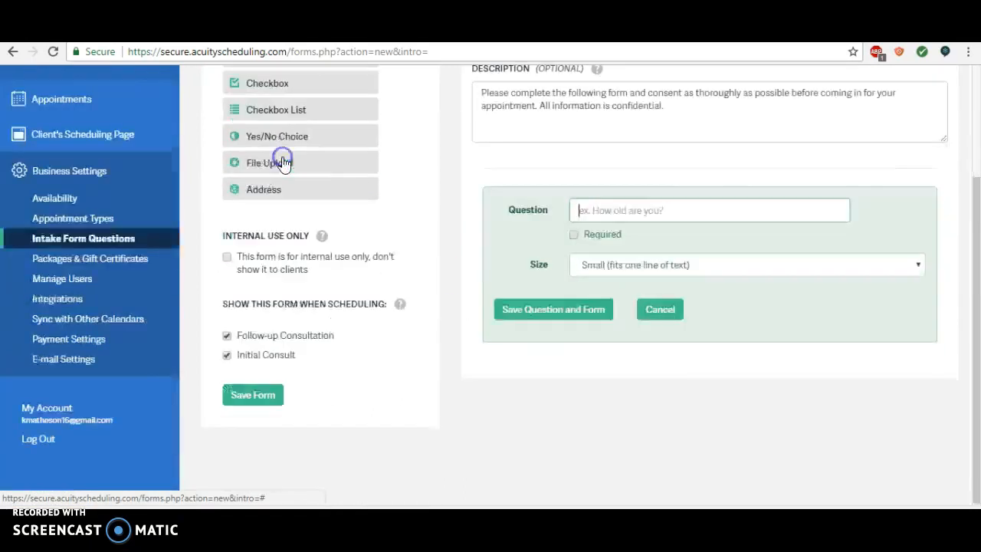
{"action": "left_click", "coordinate": [657, 309]}
{"action": "scroll", "coordinate": [966, 184], "scroll_direction": "up", "scroll_amount": 1}
{"action": "scroll", "coordinate": [966, 184], "scroll_direction": "up", "scroll_amount": 1}
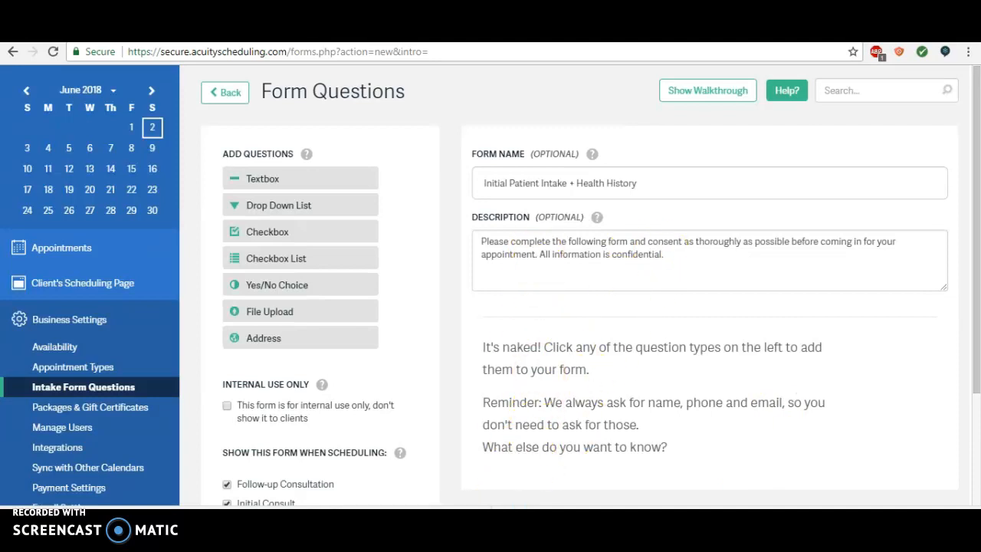
- Add a textbox question "Date of Initial Visit", copied from the Word template, and save the question and form
{"action": "mouse_move", "coordinate": [490, 546]}
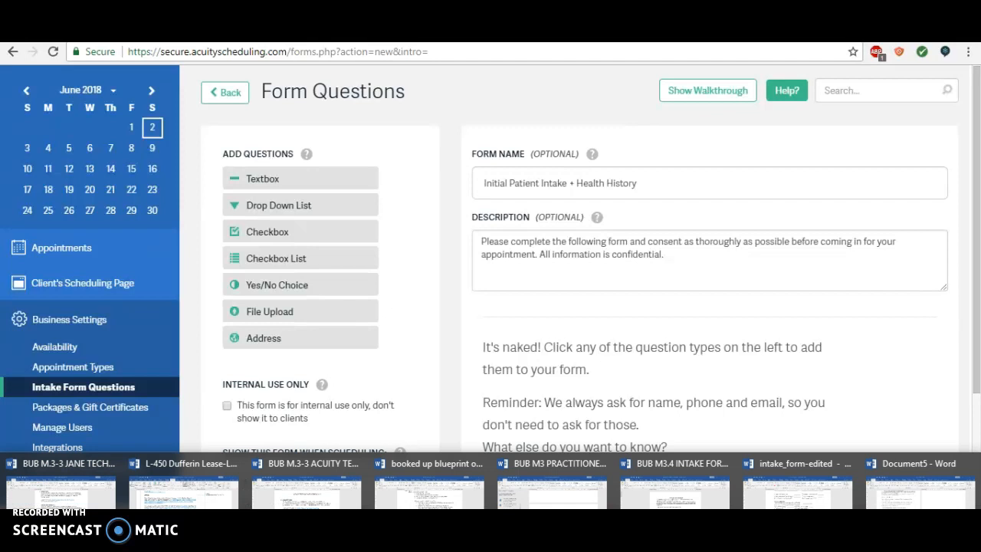
{"action": "left_click", "coordinate": [698, 464]}
{"action": "left_click_drag", "start_coordinate": [976, 155], "coordinate": [976, 164]}
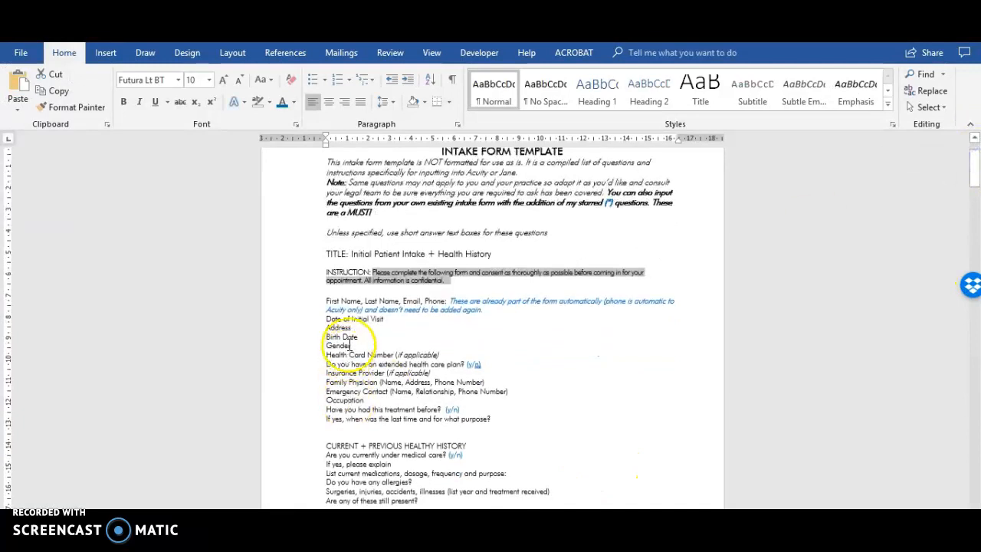
{"action": "left_click", "coordinate": [323, 320]}
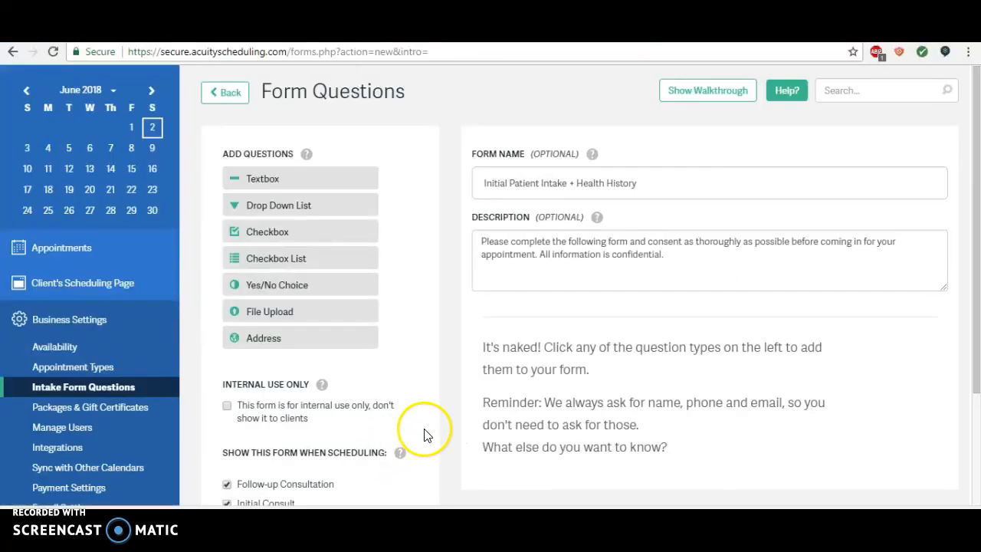
{"action": "left_click", "coordinate": [261, 189]}
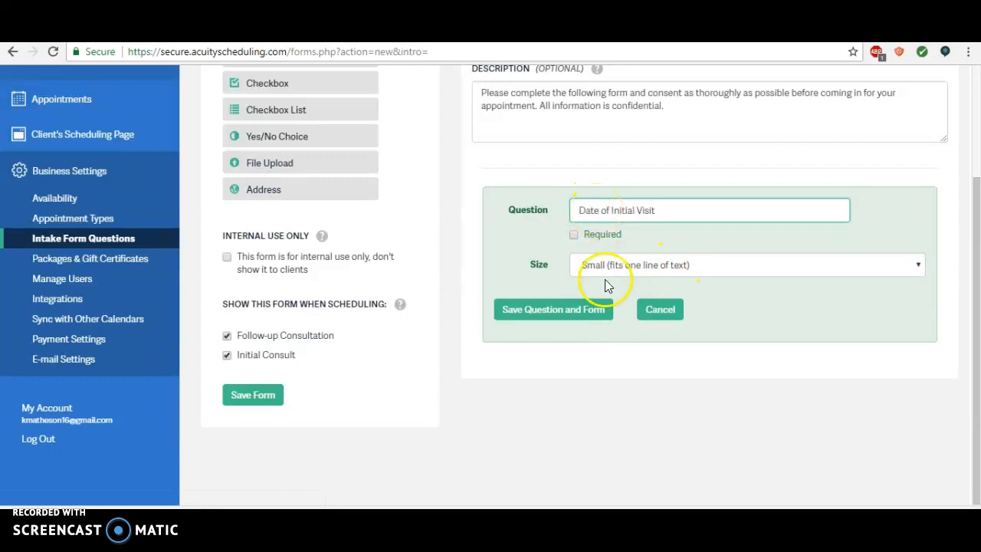
{"action": "left_click", "coordinate": [574, 315]}
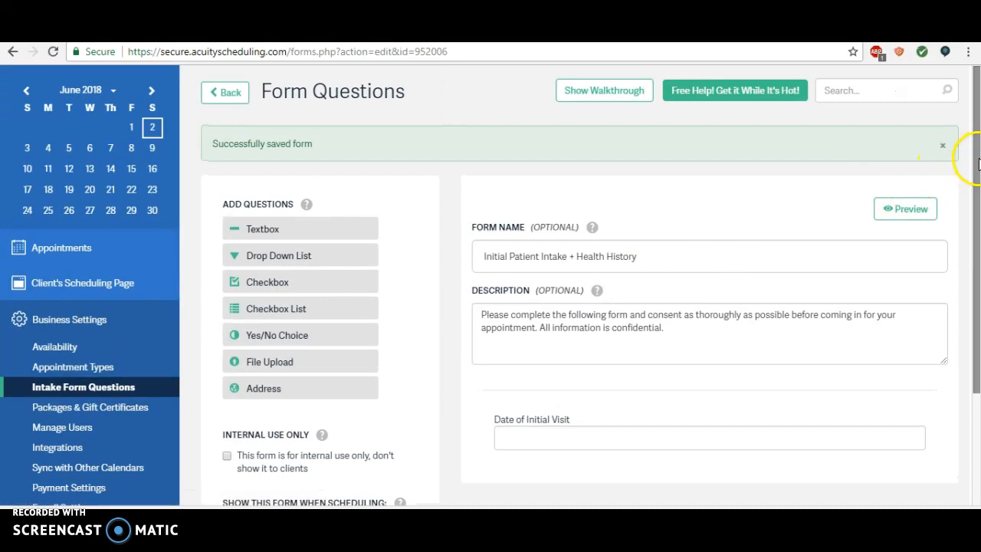
- Add a textbox question "Address", copied from the Word template, below the initial visit date and save the question and form
{"action": "left_click", "coordinate": [271, 222]}
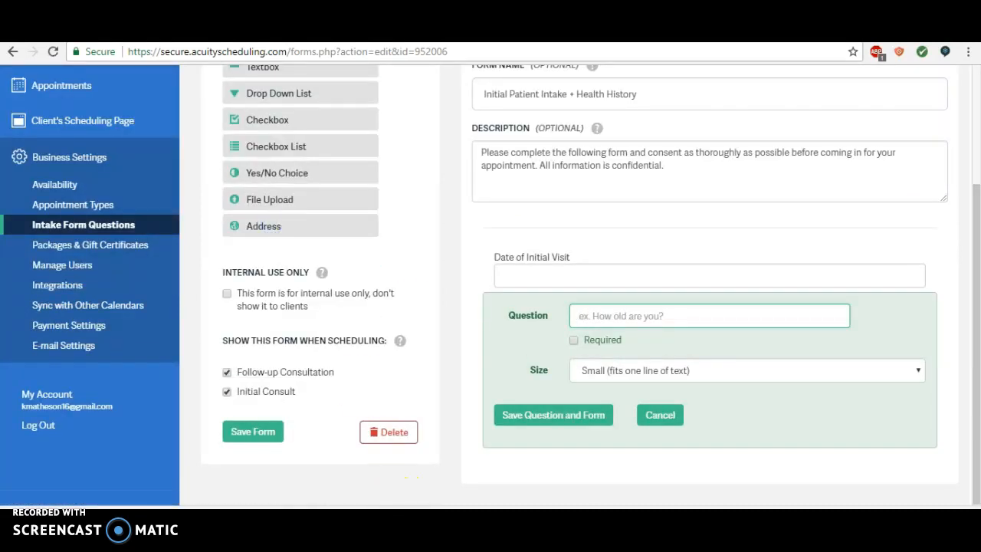
{"action": "left_click", "coordinate": [411, 536]}
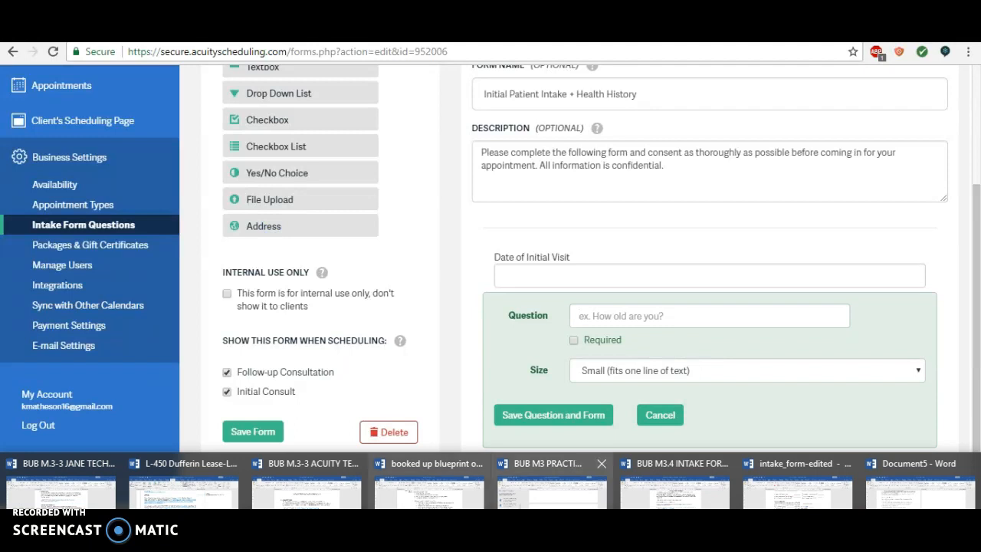
{"action": "left_click", "coordinate": [631, 494]}
{"action": "left_click_drag", "start_coordinate": [345, 327], "coordinate": [323, 327]}
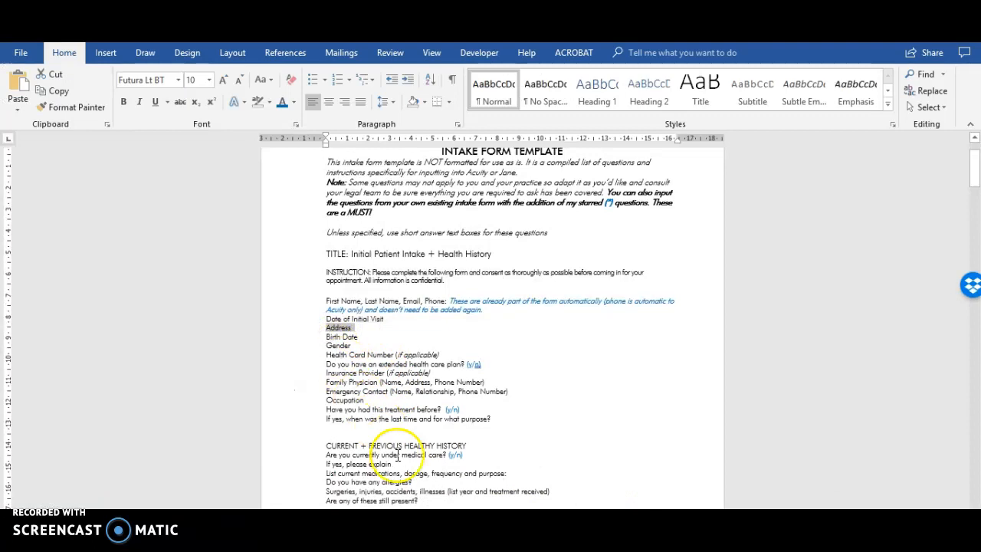
{"action": "left_click", "coordinate": [392, 521]}
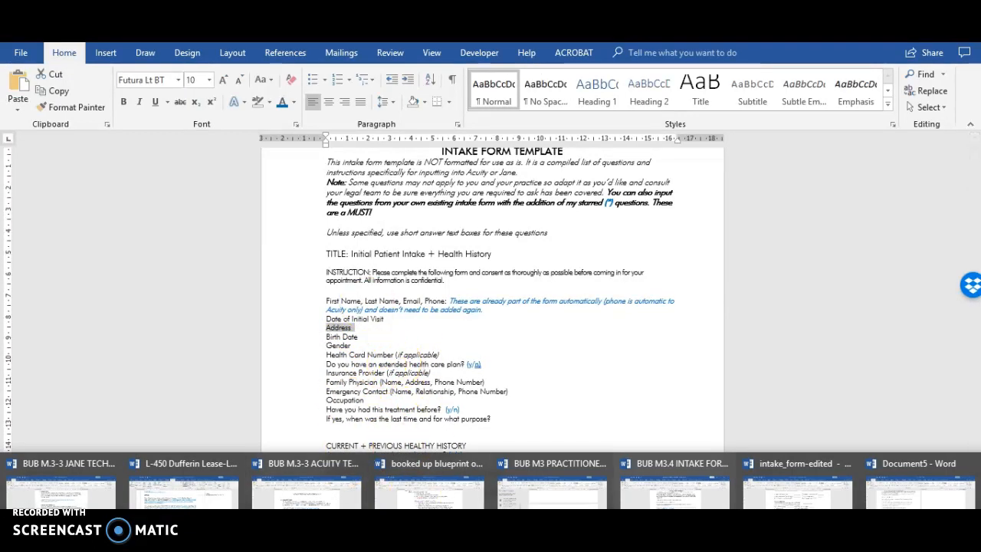
{"action": "left_click", "coordinate": [318, 483]}
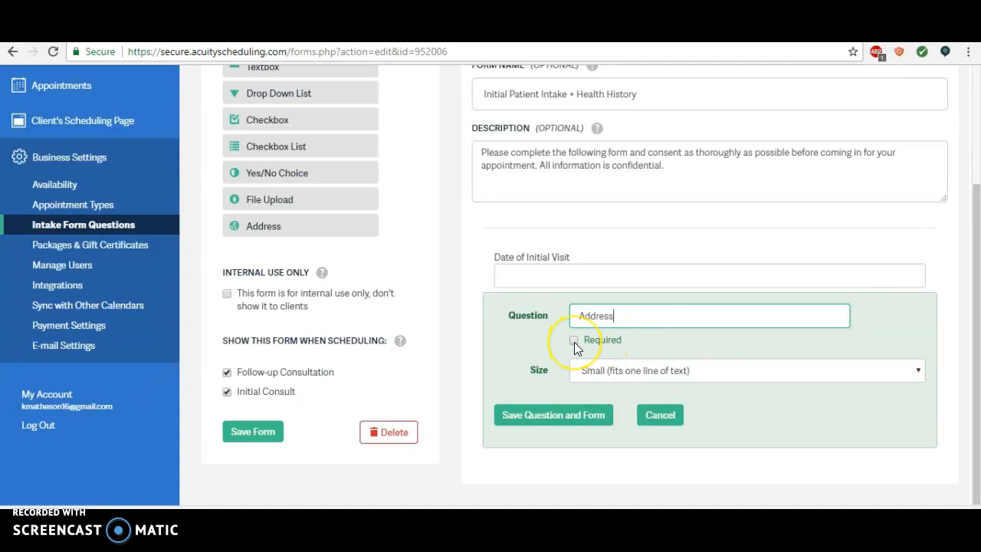
{"action": "left_click", "coordinate": [558, 418]}
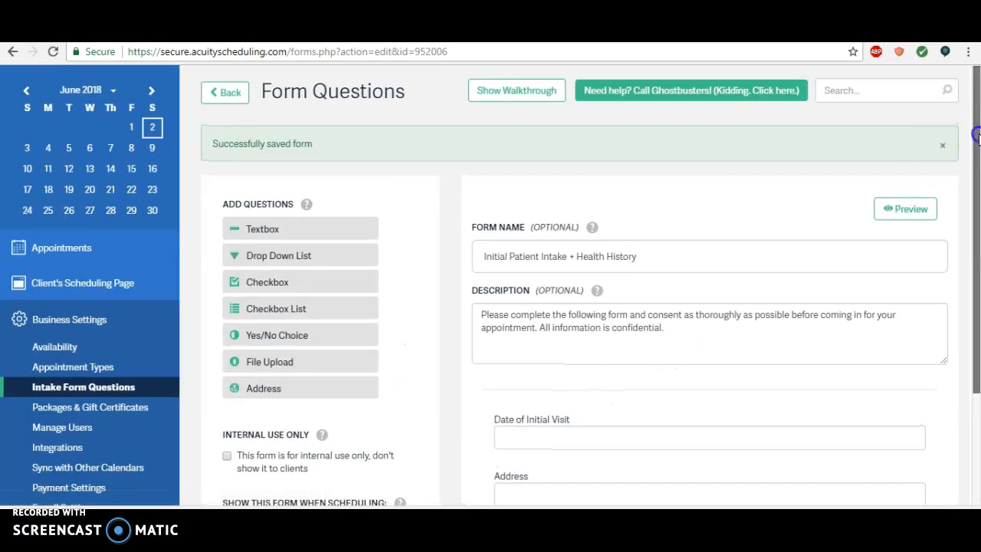
- Add a yes/no question "Do you have an extended health care plan?", copied from the Word template, and save the question and form
{"action": "left_click_drag", "start_coordinate": [977, 136], "coordinate": [977, 232]}
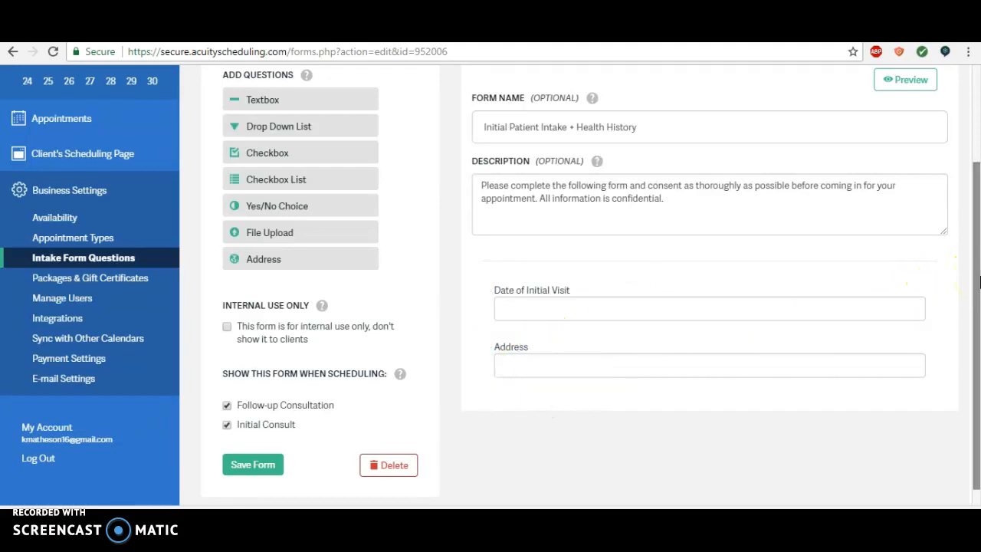
{"action": "scroll", "coordinate": [979, 283], "scroll_direction": "down", "scroll_amount": 1}
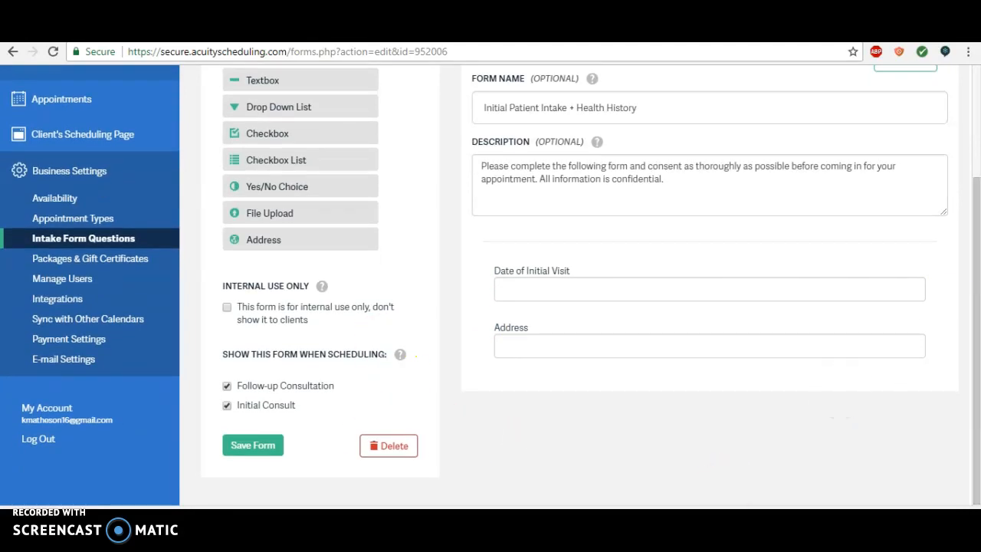
{"action": "left_click", "coordinate": [670, 467]}
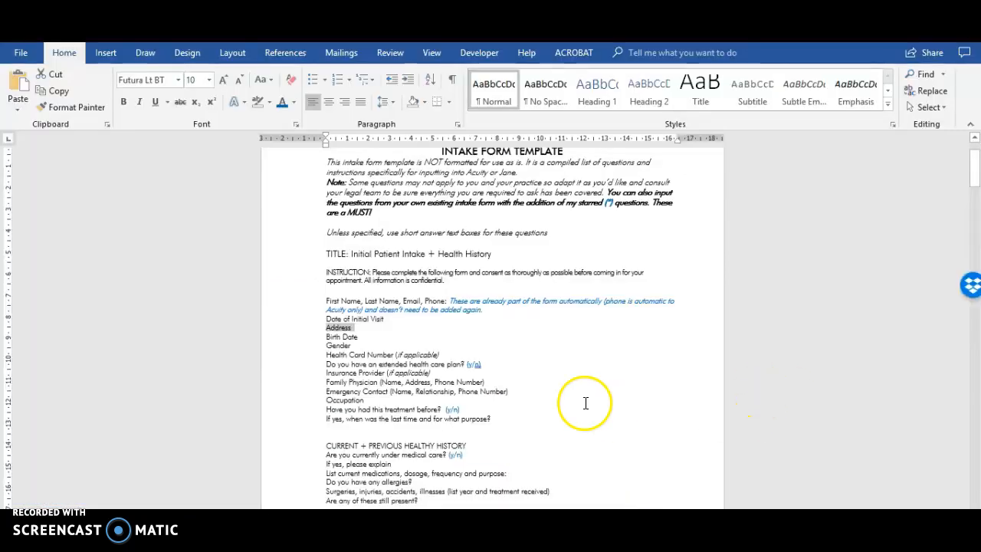
{"action": "left_click", "coordinate": [327, 365]}
{"action": "mouse_move", "coordinate": [327, 365]}
{"action": "left_mouse_down"}
{"action": "mouse_move", "coordinate": [447, 358]}
{"action": "mouse_move", "coordinate": [463, 365]}
{"action": "left_mouse_up"}
{"action": "key", "text": "ctrl+c"}
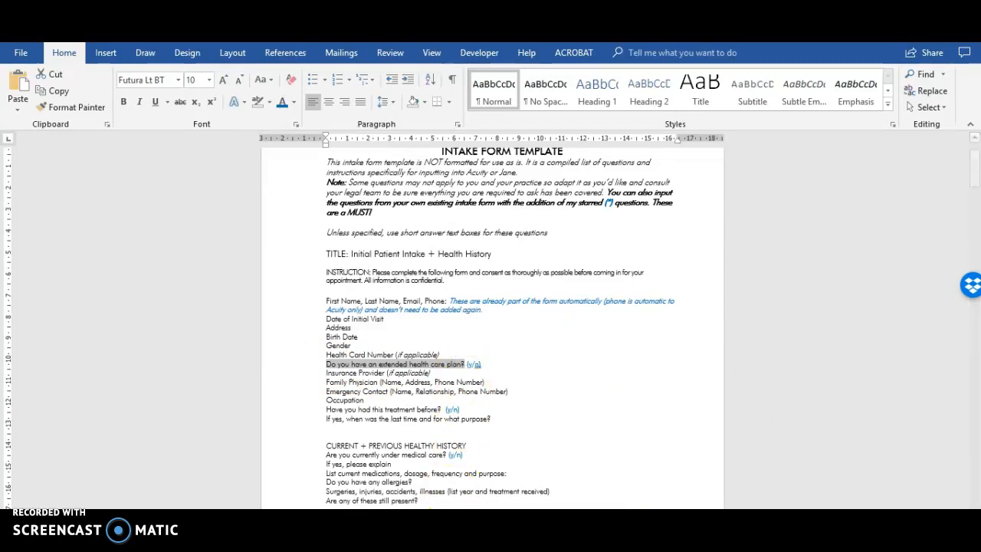
{"action": "mouse_move", "coordinate": [490, 537]}
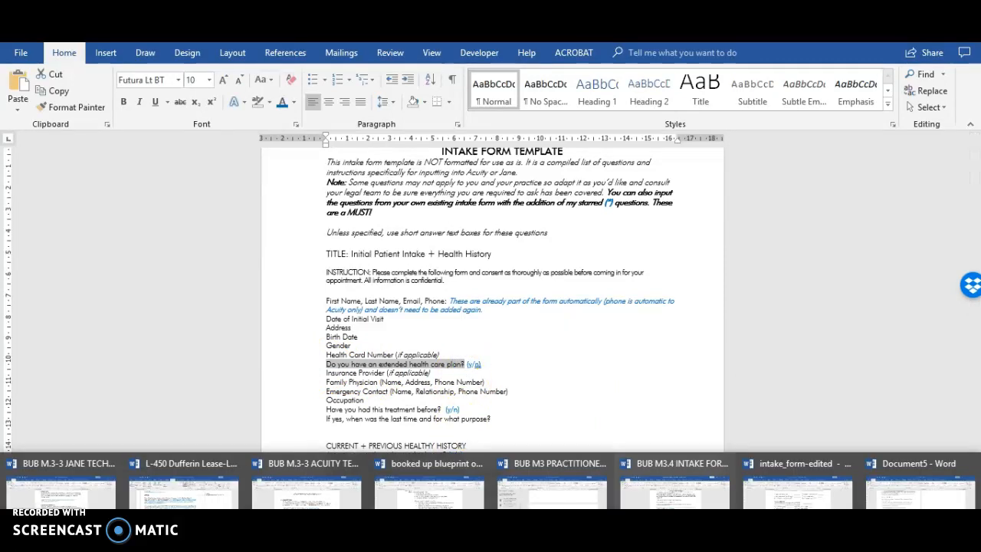
{"action": "left_click", "coordinate": [92, 523]}
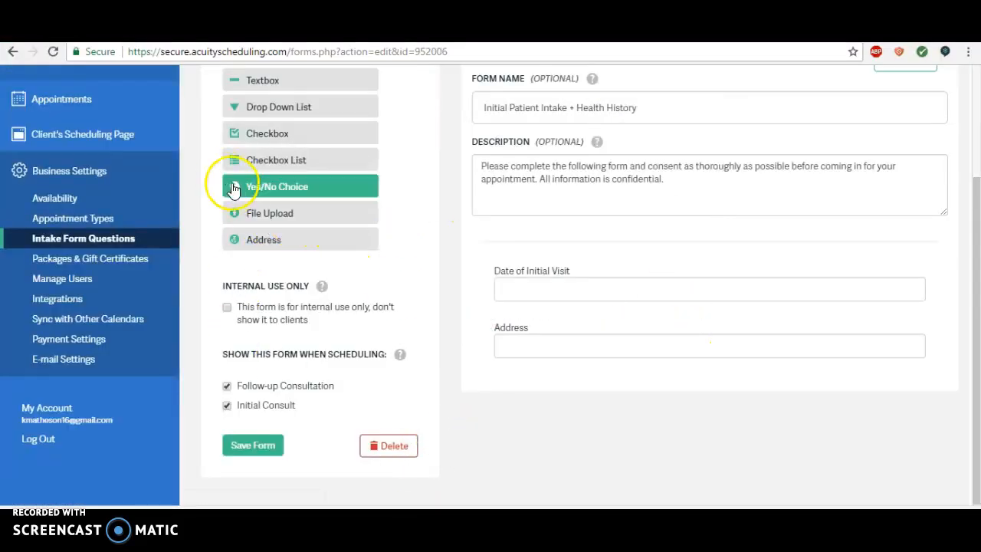
{"action": "left_click_drag", "start_coordinate": [234, 188], "coordinate": [589, 390]}
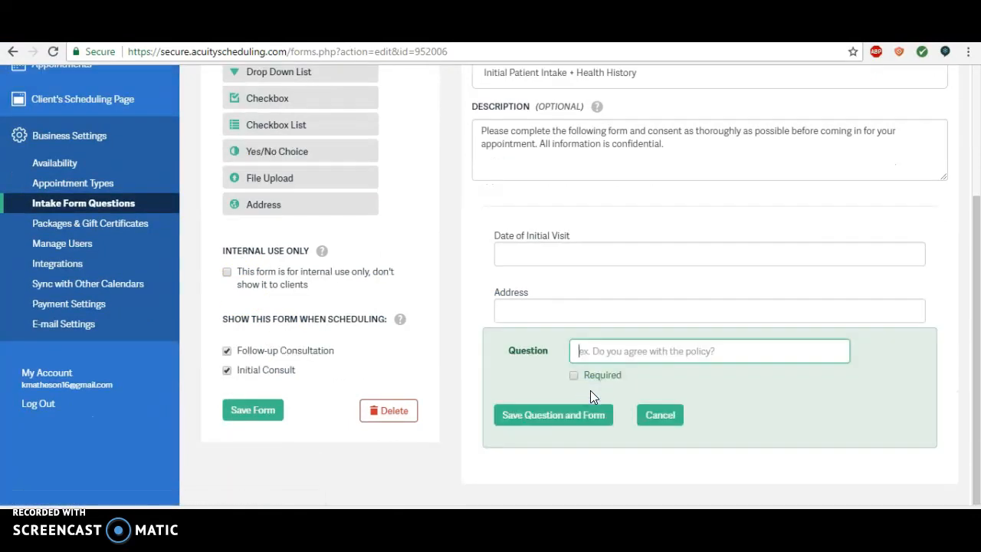
{"action": "key", "text": "ctrl+v"}
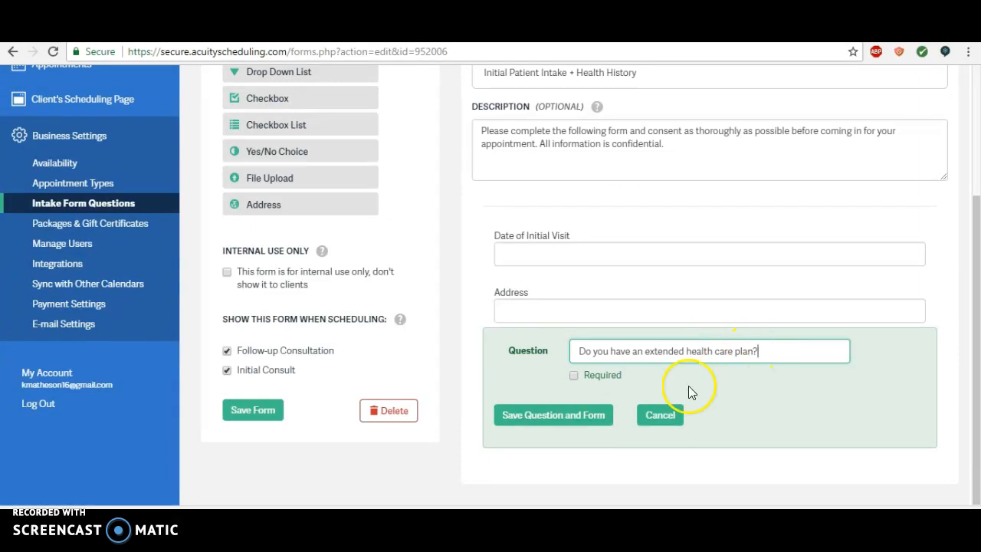
{"action": "left_click", "coordinate": [565, 417]}
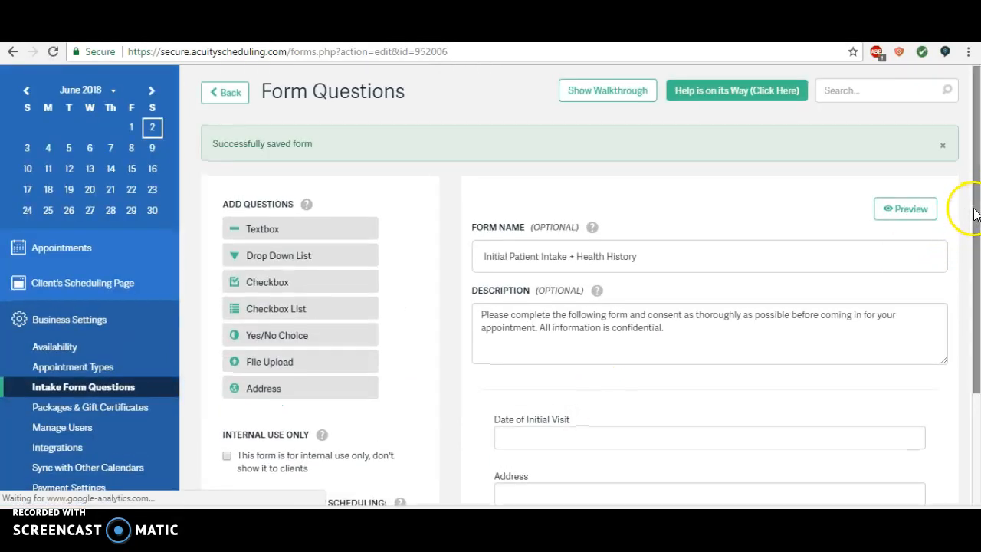
- Switch to the BUB M3.4 intake form Word document and copy the musculoskeletal list from "Joint pain" to "Broken bones"
{"action": "left_click_drag", "start_coordinate": [976, 206], "coordinate": [977, 322]}
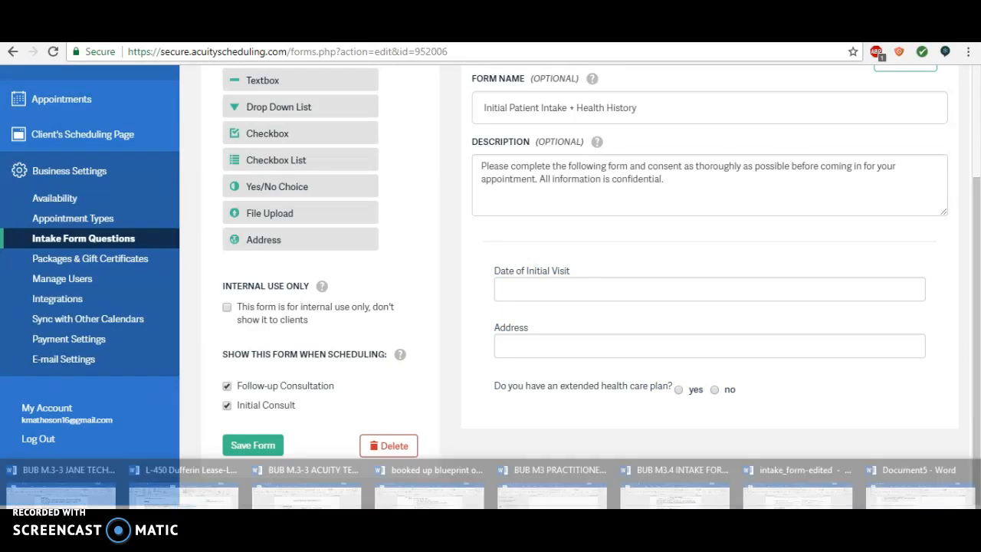
{"action": "left_click", "coordinate": [600, 502]}
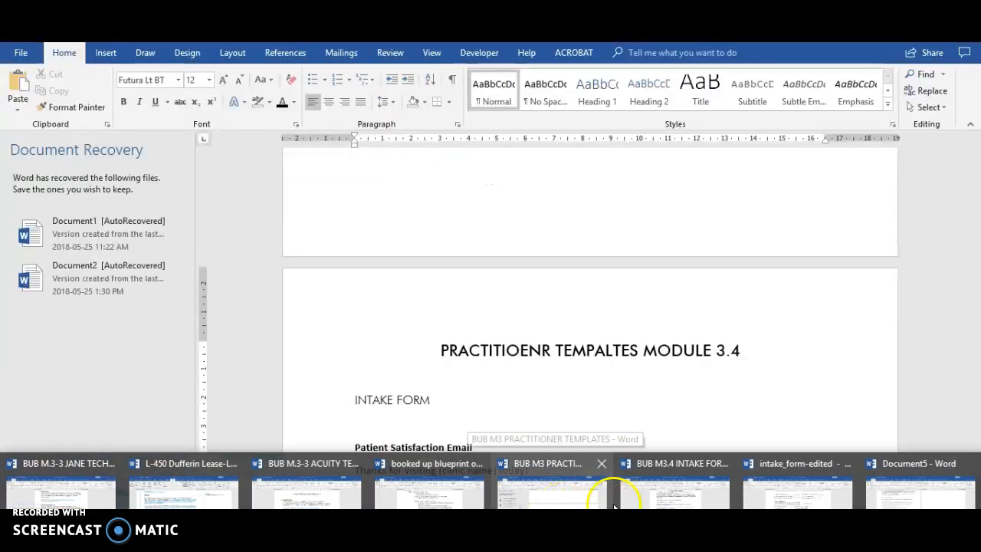
{"action": "left_click", "coordinate": [641, 499]}
{"action": "left_click_drag", "start_coordinate": [974, 161], "coordinate": [976, 224]}
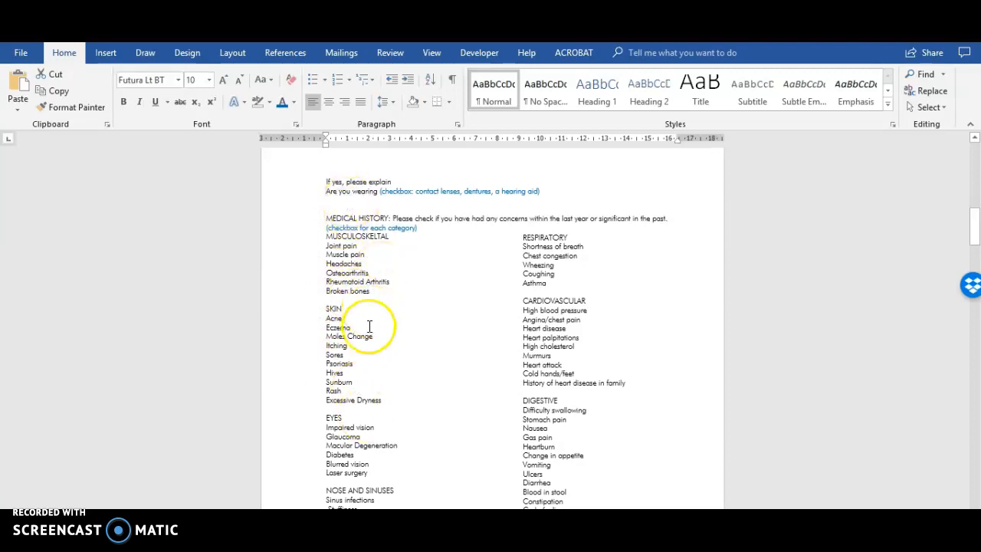
{"action": "left_click_drag", "start_coordinate": [371, 292], "coordinate": [314, 245]}
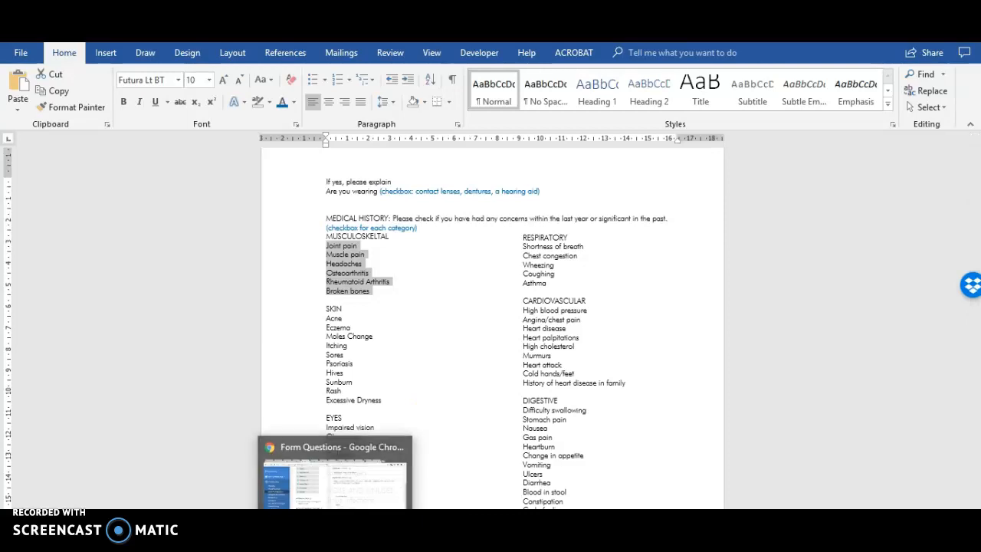
- Return to Acuity Scheduling and add a checkbox list question "Medical History - check all that apply" below the extended health care question
{"action": "left_click", "coordinate": [339, 468]}
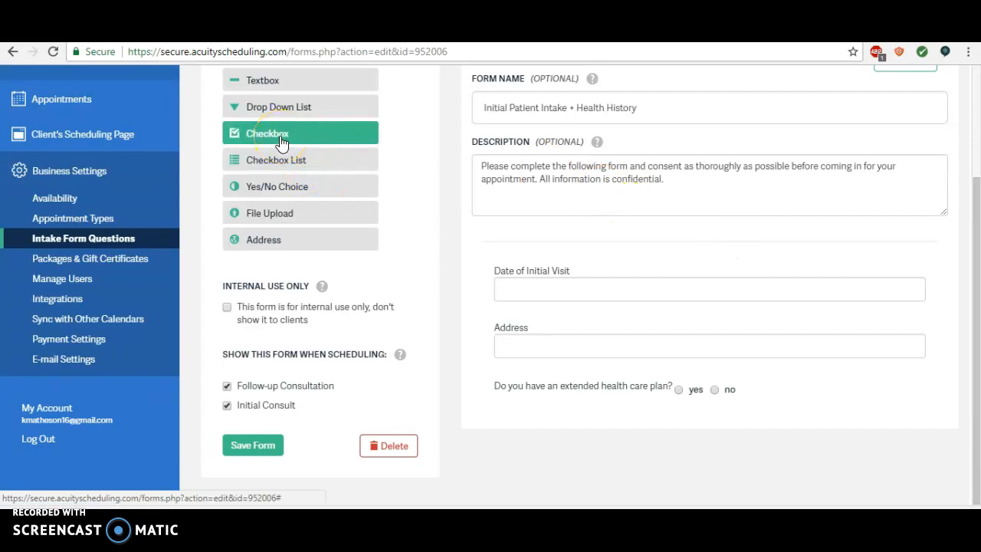
{"action": "scroll", "coordinate": [963, 394], "scroll_direction": "up", "scroll_amount": 2}
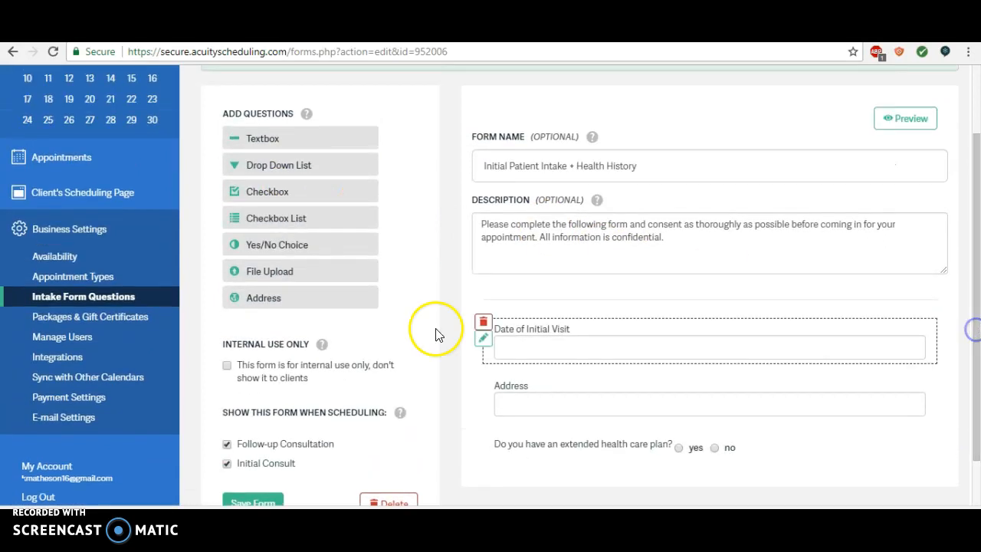
{"action": "left_click_drag", "start_coordinate": [311, 230], "coordinate": [598, 475]}
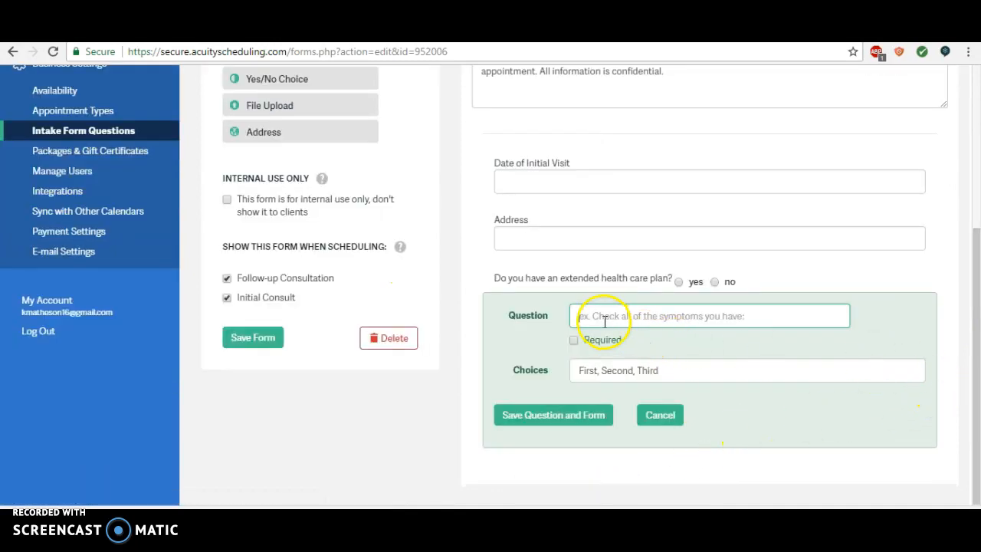
{"action": "type", "text": "M"}
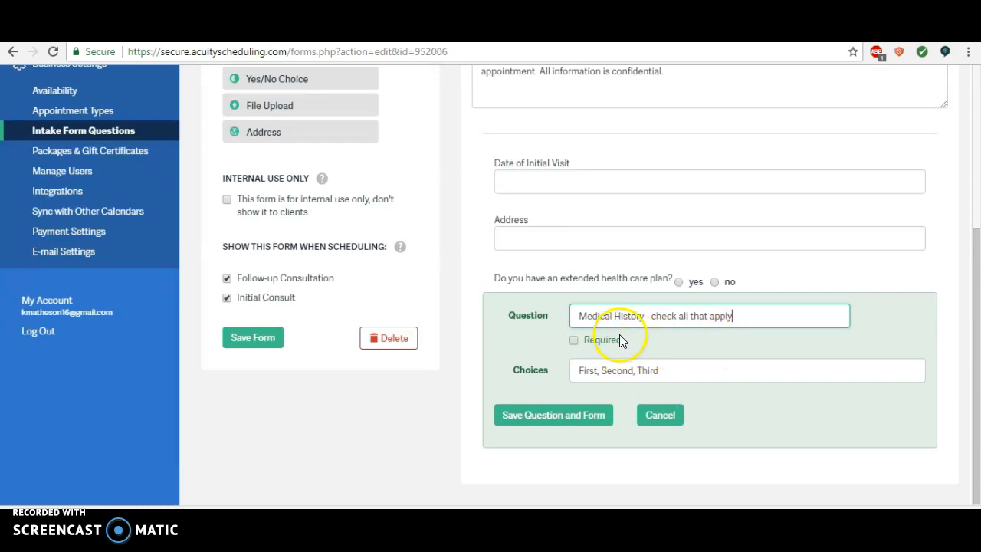
- Paste the copied symptoms before the default choices and insert commas after Headaches, Osteoarthritis and Rheumatoid Arthritis
{"action": "left_click", "coordinate": [581, 372]}
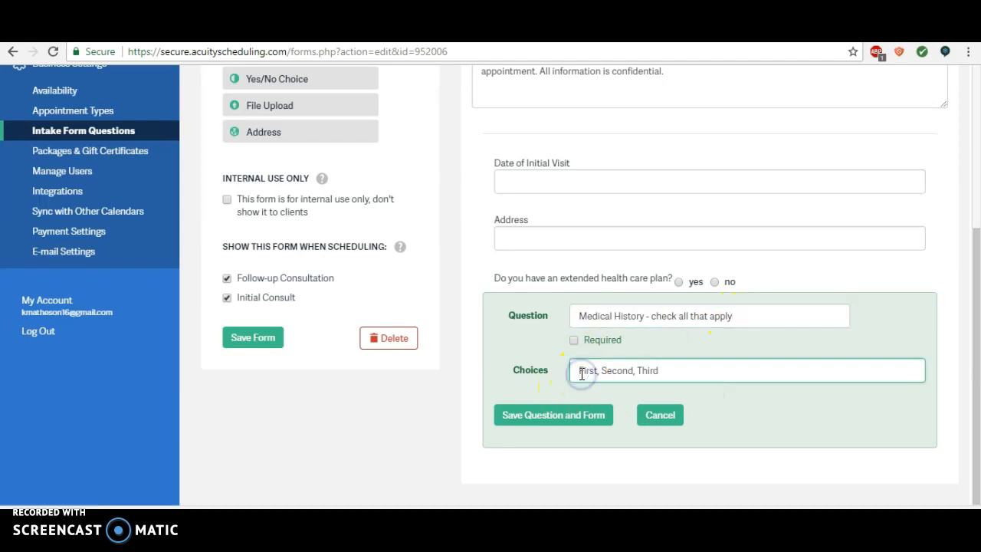
{"action": "type", "text": "Headaches Osteoarthritis Rheumatoid Arthritis Broken bones"}
{"action": "left_click", "coordinate": [628, 372]}
{"action": "type", "text": ","}
{"action": "left_click", "coordinate": [688, 372]}
{"action": "type", "text": ","}
{"action": "left_click", "coordinate": [778, 370]}
{"action": "type", "text": ","}
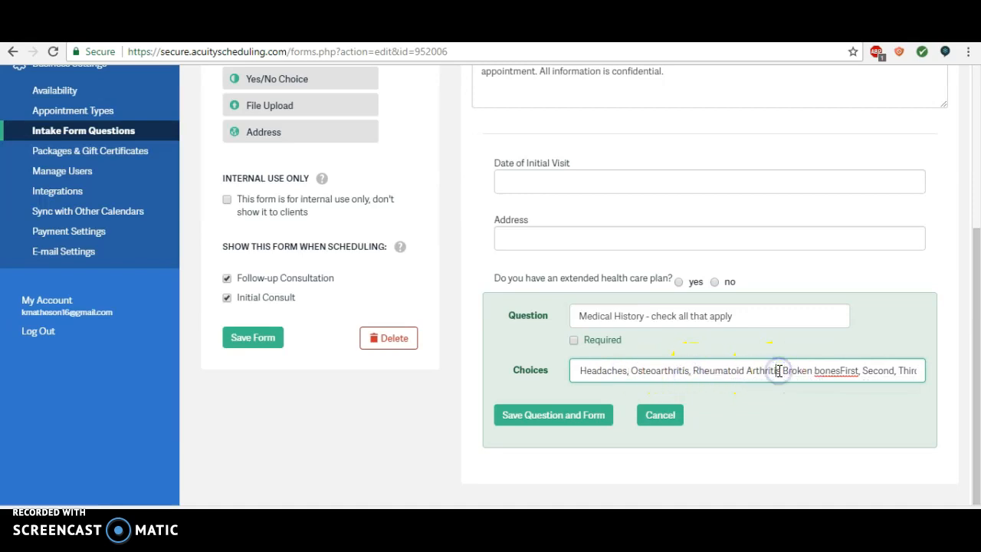
- Add a comma after "Broken bones", delete the default choices "First, Second, Third", and save the question and form
{"action": "left_click", "coordinate": [842, 370]}
{"action": "type", "text": ","}
{"action": "left_click_drag", "start_coordinate": [845, 372], "coordinate": [959, 402]}
{"action": "key", "text": "BackSpace"}
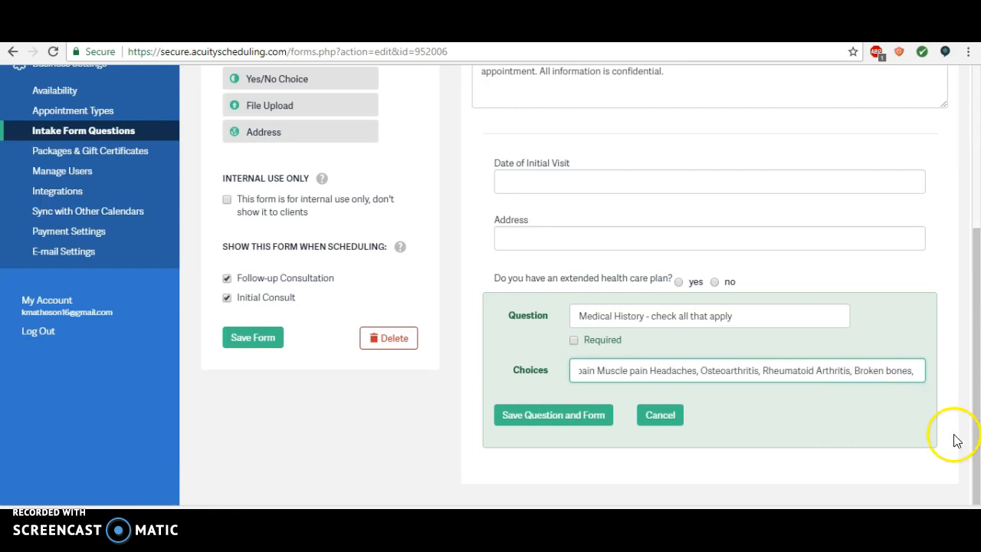
{"action": "left_click", "coordinate": [531, 416]}
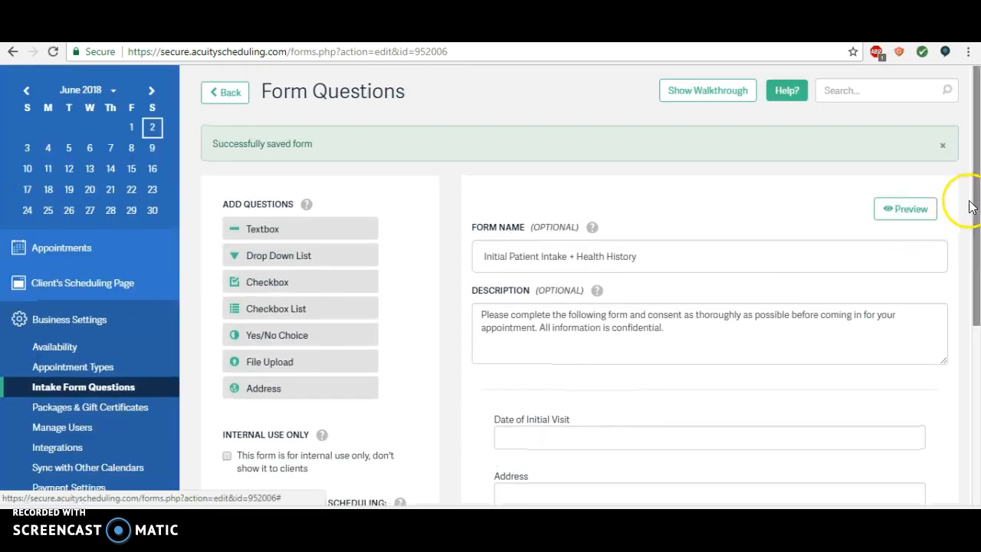
- Add another checkbox list question below the medical history question
{"action": "left_click_drag", "start_coordinate": [970, 193], "coordinate": [977, 376]}
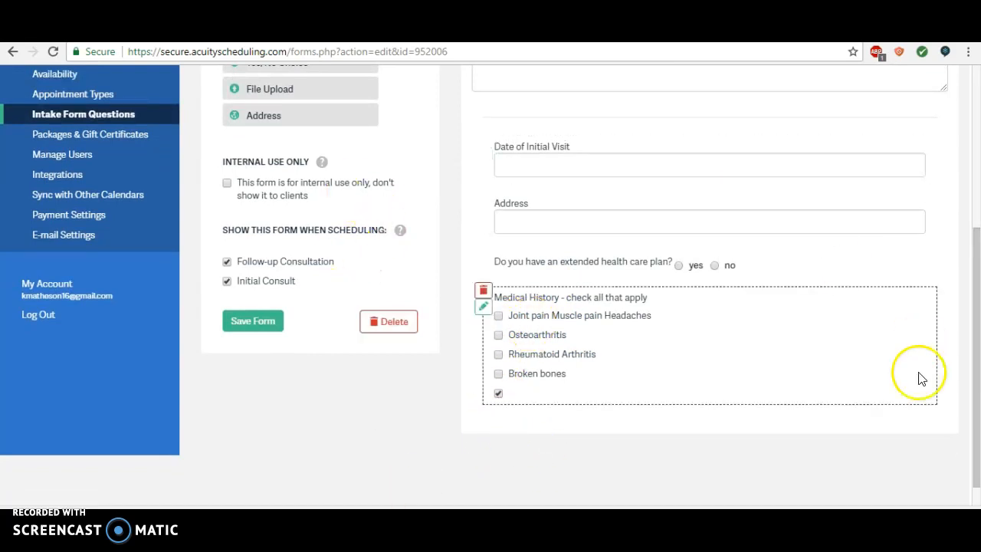
{"action": "left_click_drag", "start_coordinate": [975, 377], "coordinate": [971, 331]}
{"action": "left_click", "coordinate": [278, 129]}
{"action": "left_click_drag", "start_coordinate": [277, 129], "coordinate": [588, 456]}
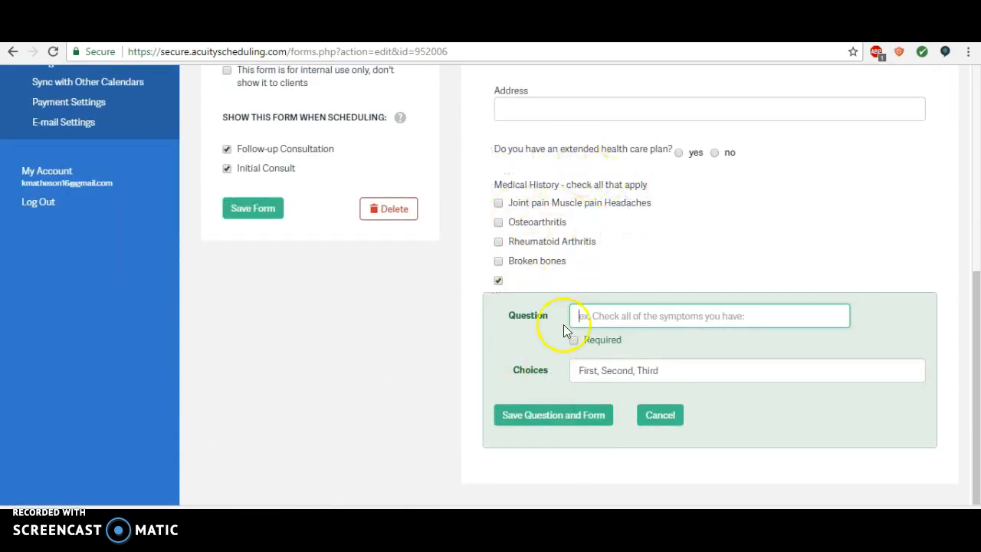
- Switch to the intake form Word document and copy the skin symptoms from "Acne" to "Itching"
{"action": "left_click", "coordinate": [410, 547]}
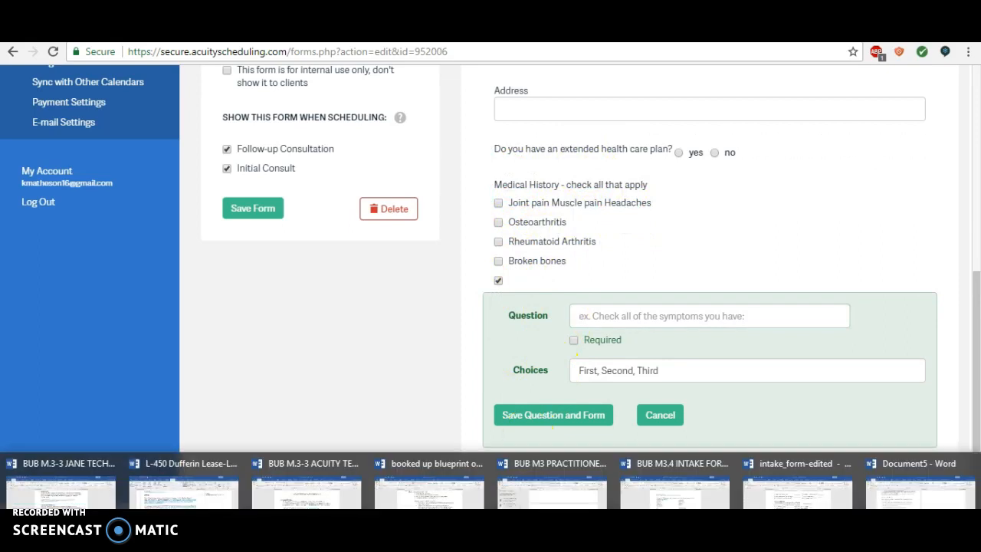
{"action": "left_click", "coordinate": [623, 490]}
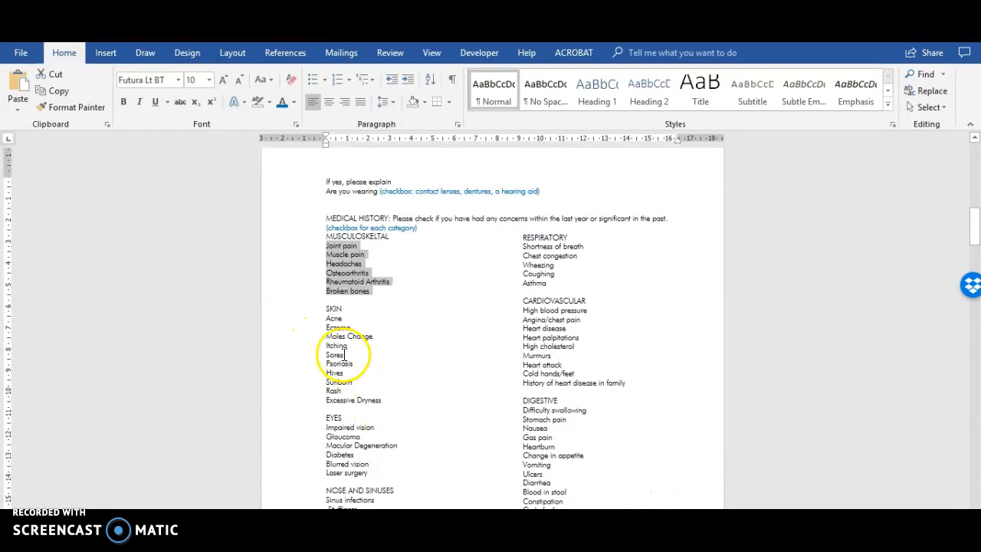
{"action": "left_click_drag", "start_coordinate": [348, 345], "coordinate": [317, 327]}
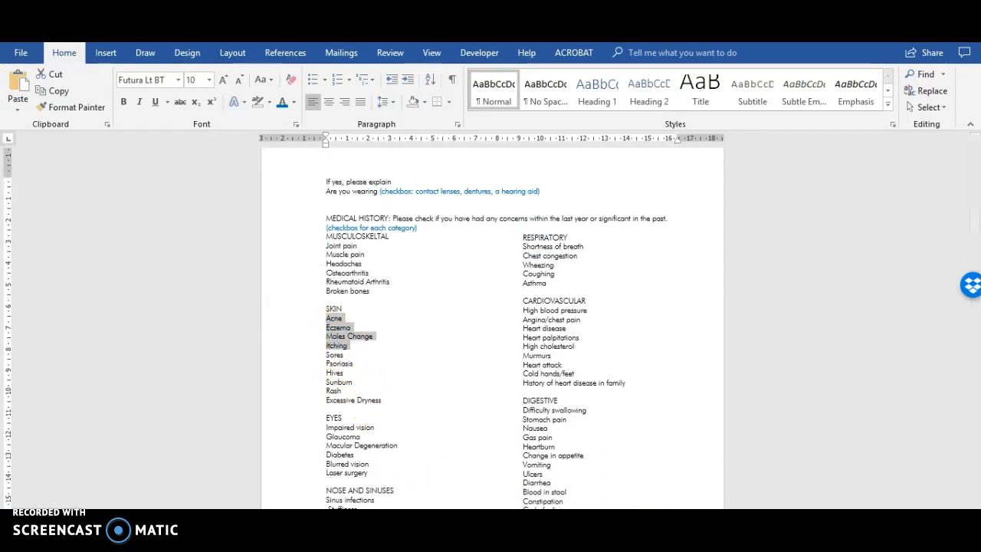
- Back in Acuity Scheduling, title the question "SKIN" and paste the copied symptoms as choices, deleting the stray letters before "Acne"
{"action": "key", "text": "alt+Tab"}
{"action": "type", "text": "SKIN"}
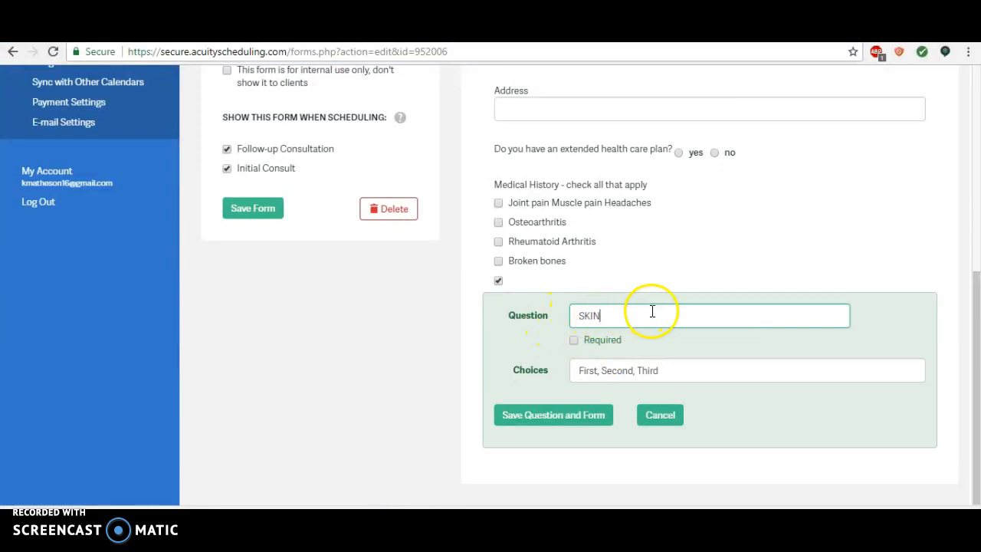
{"action": "left_click", "coordinate": [589, 374]}
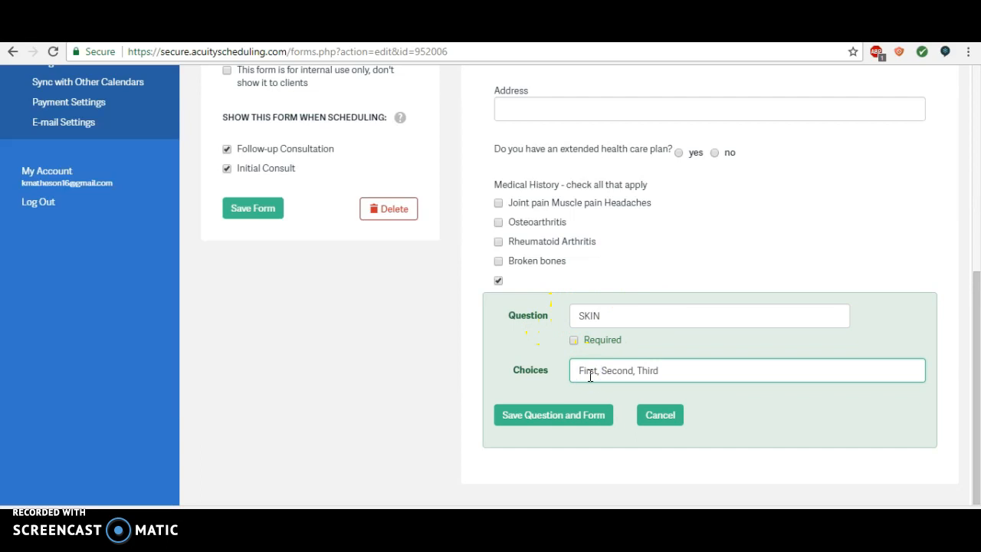
{"action": "type", "text": "Acne Eczema Moles Change Itching"}
{"action": "left_click", "coordinate": [590, 373]}
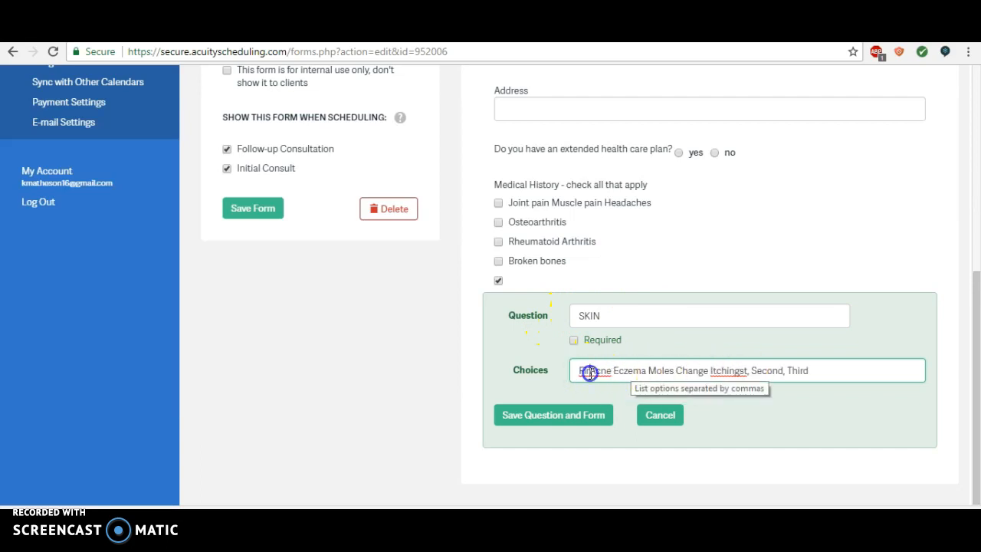
{"action": "key", "text": "BackSpace"}
{"action": "key", "text": "BackSpace"}
{"action": "key", "text": "BackSpace"}
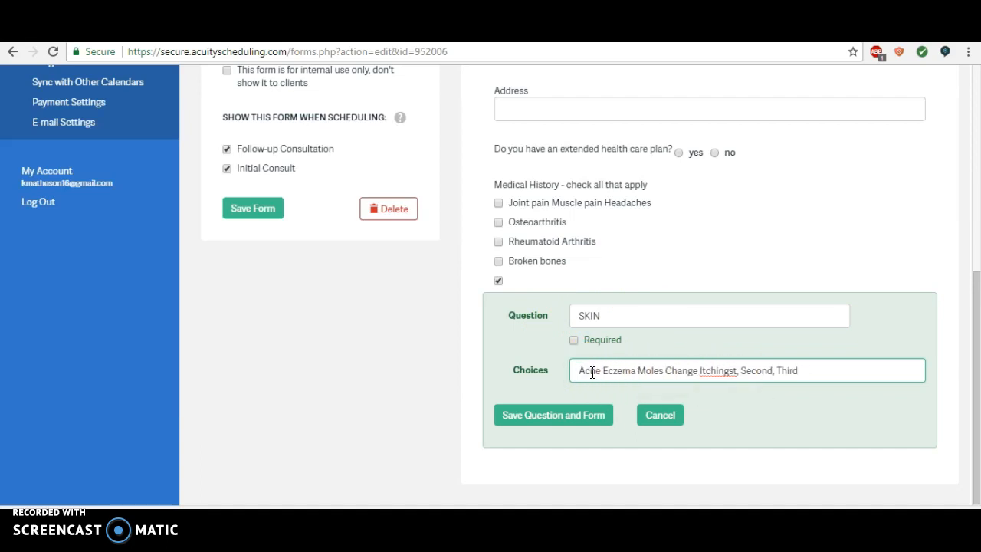
- Finish the choices as "Acne, Eczema, Moles Change, Itching" without the default entries, and save the question and form
{"action": "type", "text": ","}
{"action": "left_click", "coordinate": [636, 373]}
{"action": "type", "text": ","}
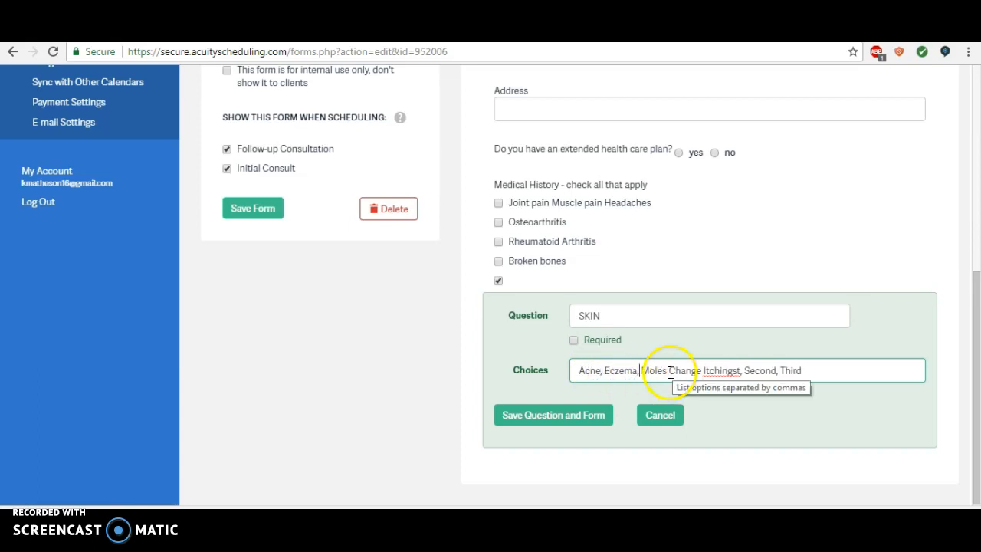
{"action": "left_click_drag", "start_coordinate": [804, 370], "coordinate": [734, 373]}
{"action": "key", "text": "BackSpace"}
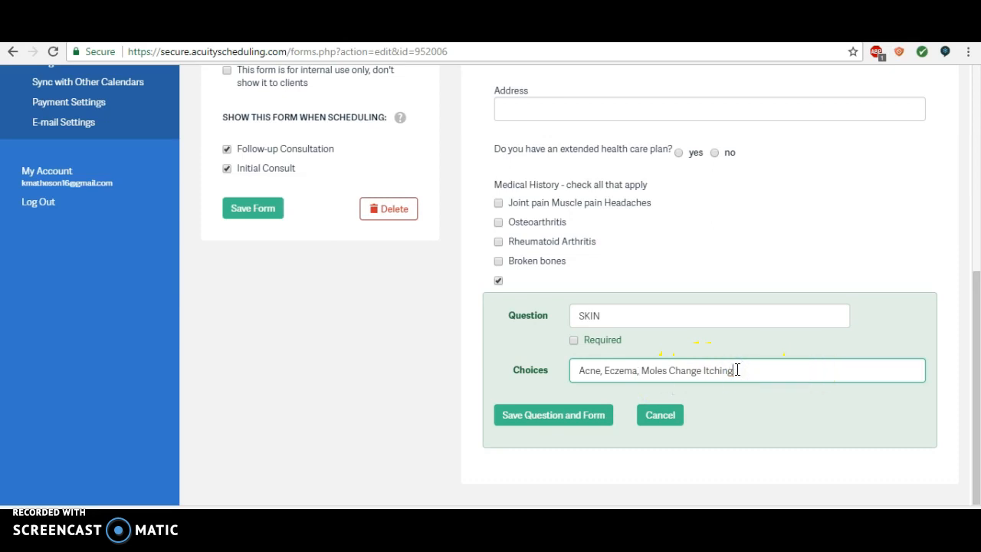
{"action": "left_click", "coordinate": [702, 370]}
{"action": "type", "text": ","}
{"action": "left_click", "coordinate": [571, 417]}
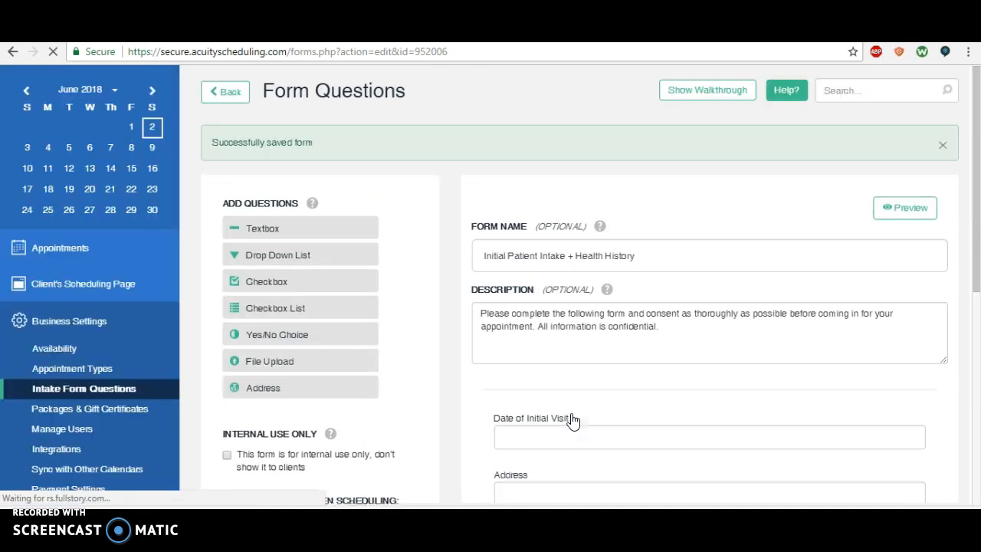
- Set the form to show only when scheduling an Initial Consult, not a Follow-up Consultation, and save the form
{"action": "left_click_drag", "start_coordinate": [977, 182], "coordinate": [977, 271]}
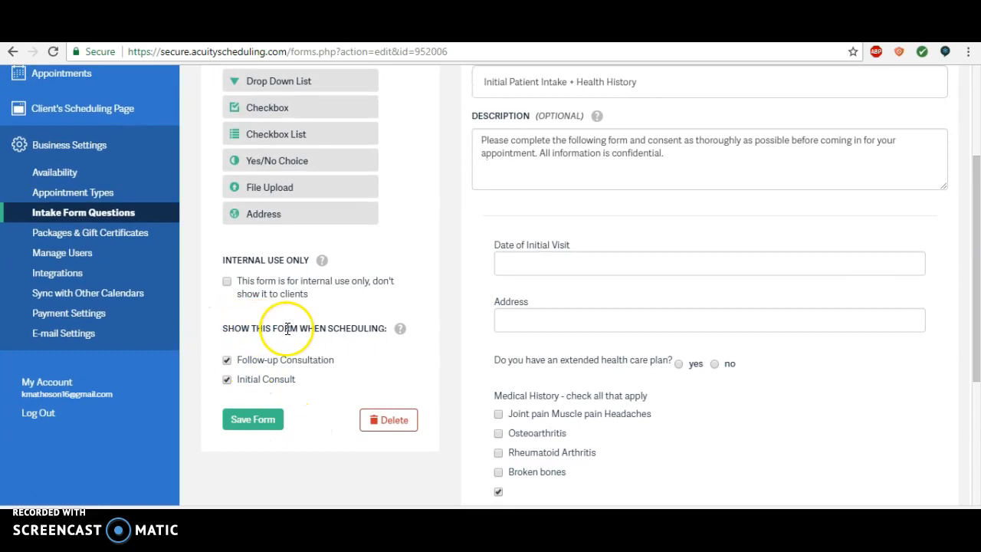
{"action": "mouse_move", "coordinate": [411, 335]}
{"action": "left_click", "coordinate": [227, 359]}
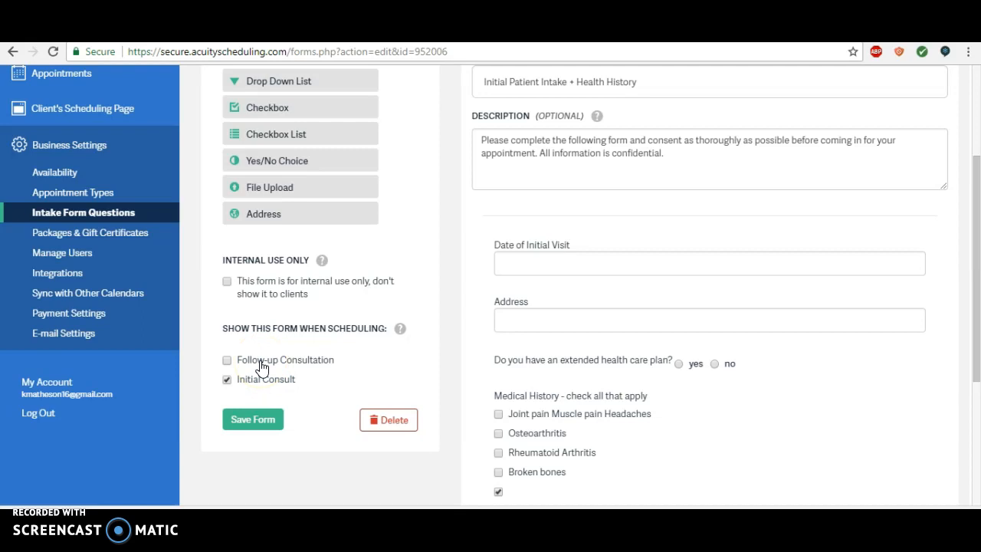
{"action": "left_click", "coordinate": [227, 378]}
{"action": "left_click", "coordinate": [292, 386]}
{"action": "left_click", "coordinate": [252, 426]}
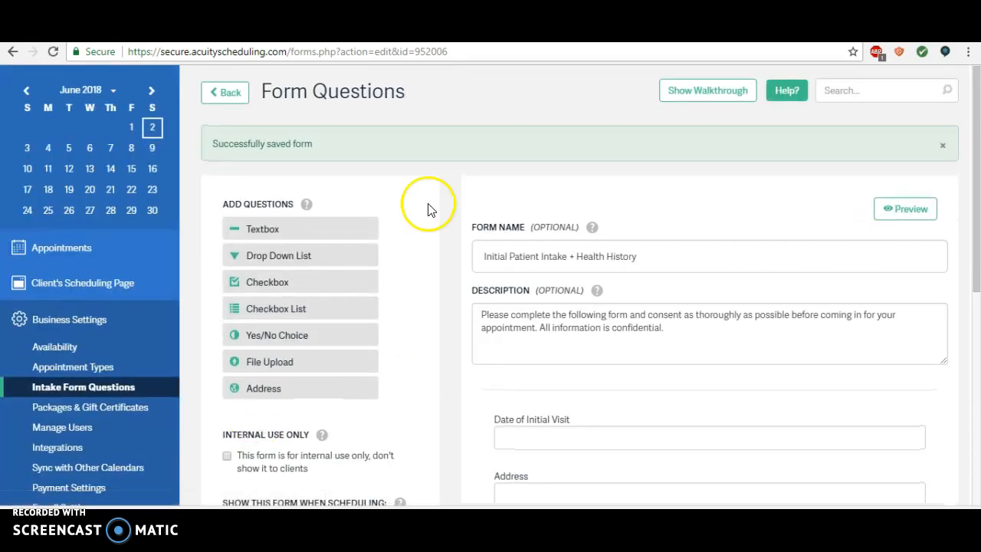
{"action": "left_click_drag", "start_coordinate": [977, 208], "coordinate": [976, 234]}
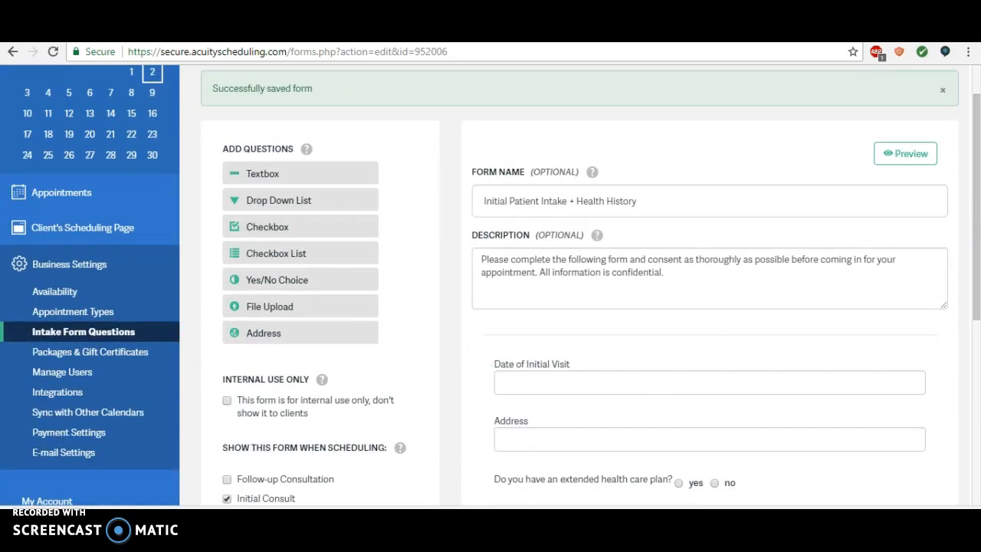